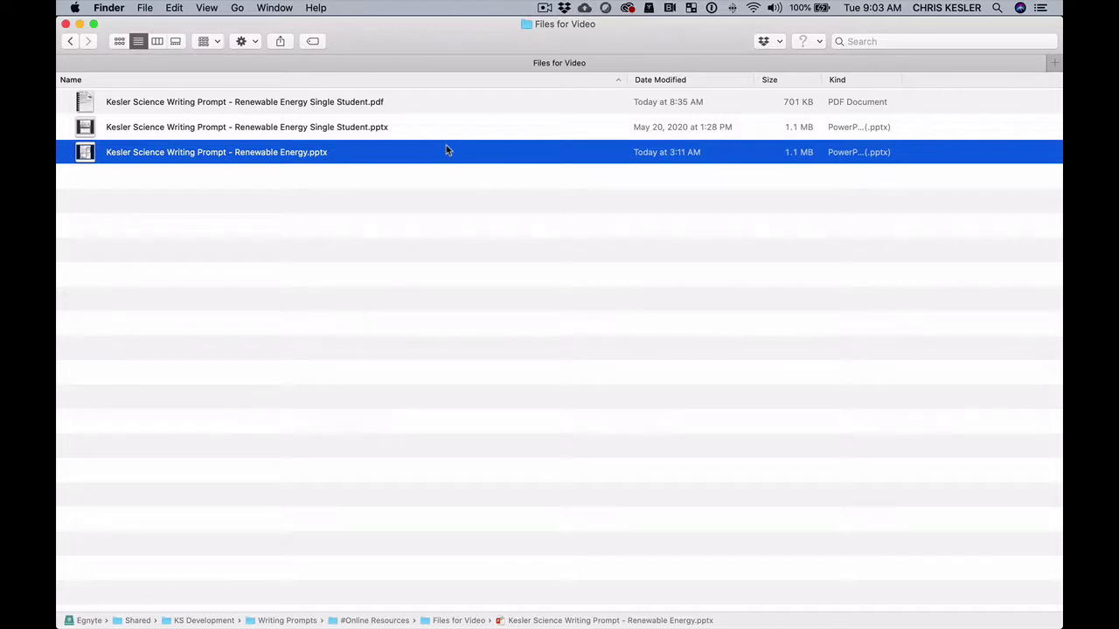
# Compare the single-student PDF with the full Renewable Energy.pptx slideshow in Finder.
pyautogui.click(365, 104)
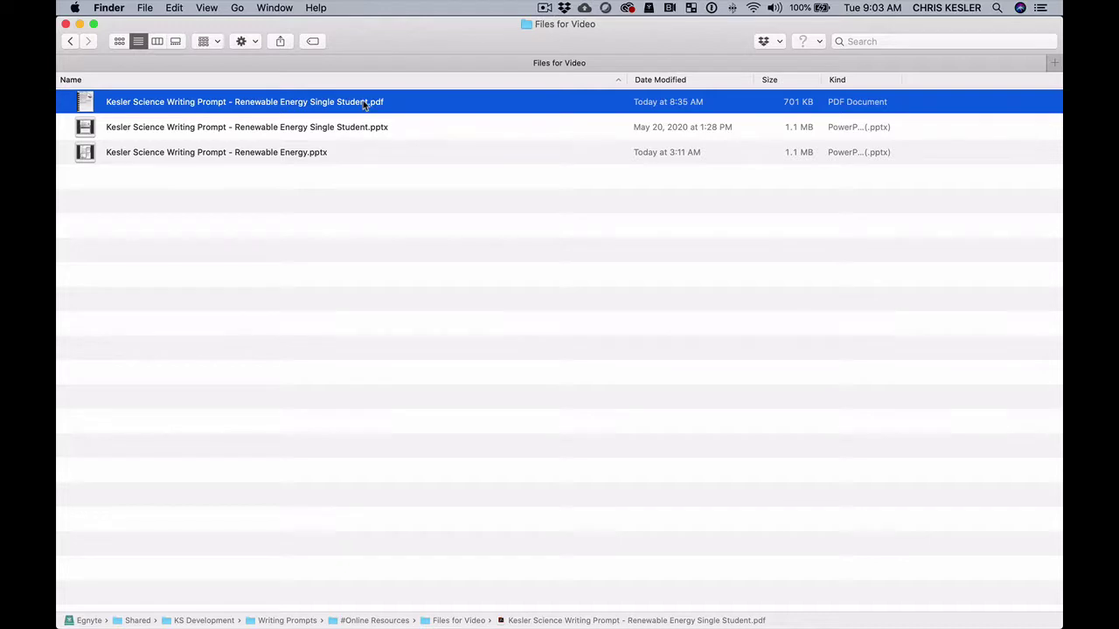
pyautogui.click(322, 153)
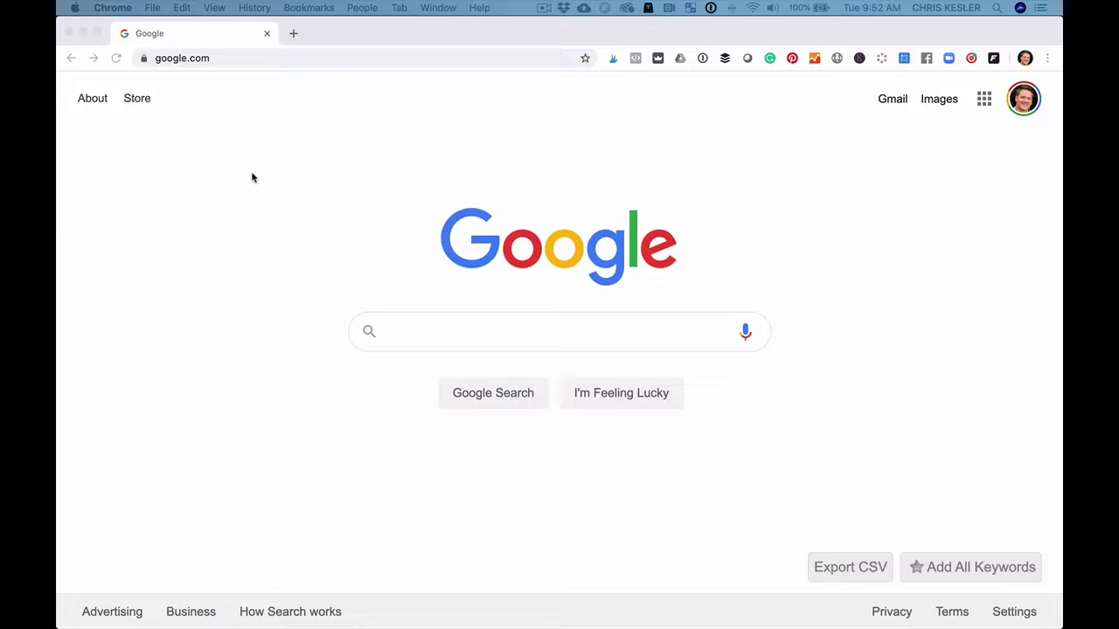
# Open the pasted copy link, copy the 6.7A Energy Sources form, and restore its upload folders.
pyautogui.click(219, 58)
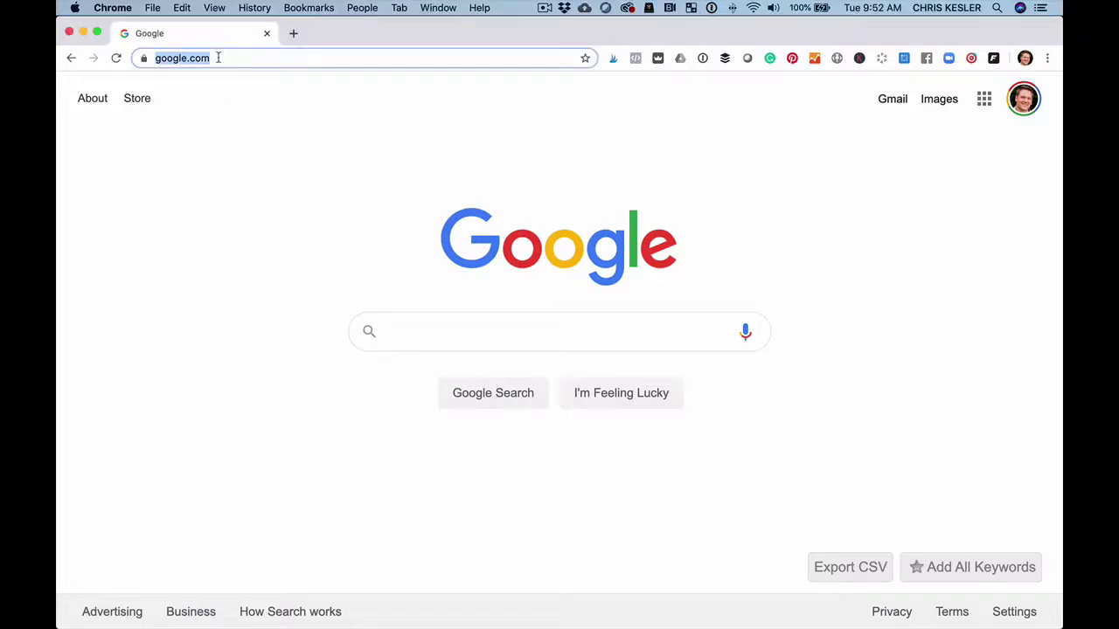
pyautogui.press('Return')
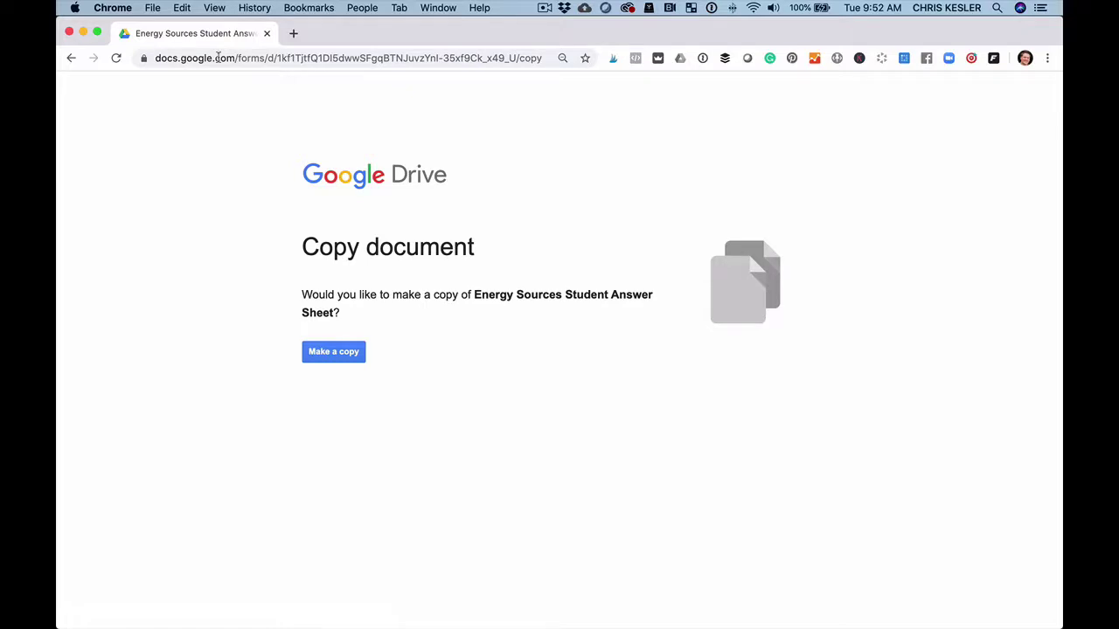
pyautogui.click(323, 352)
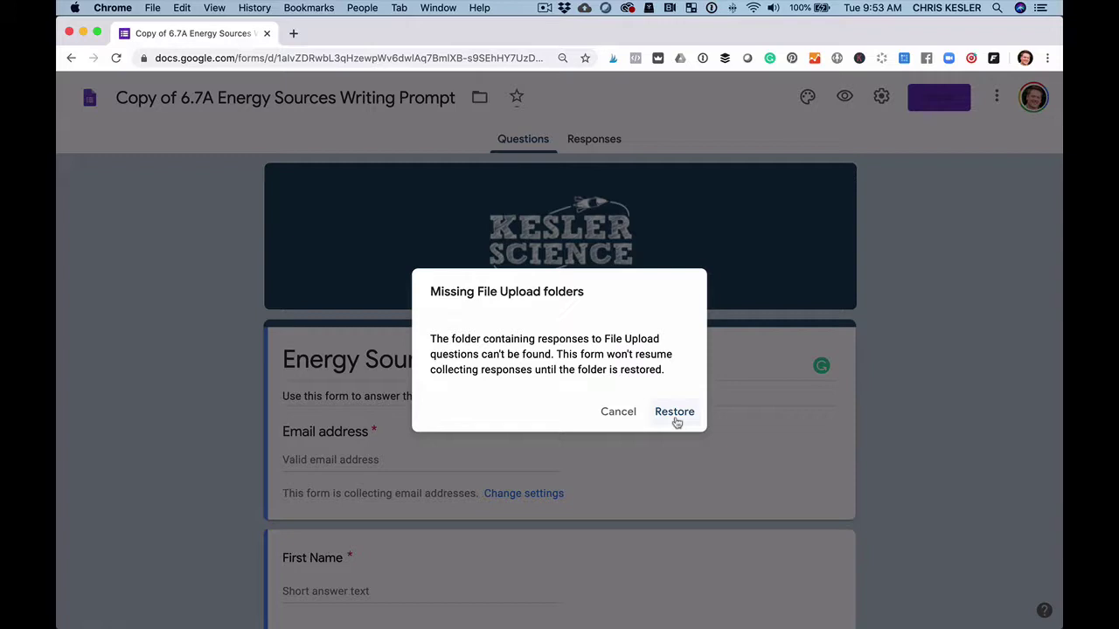
pyautogui.click(676, 420)
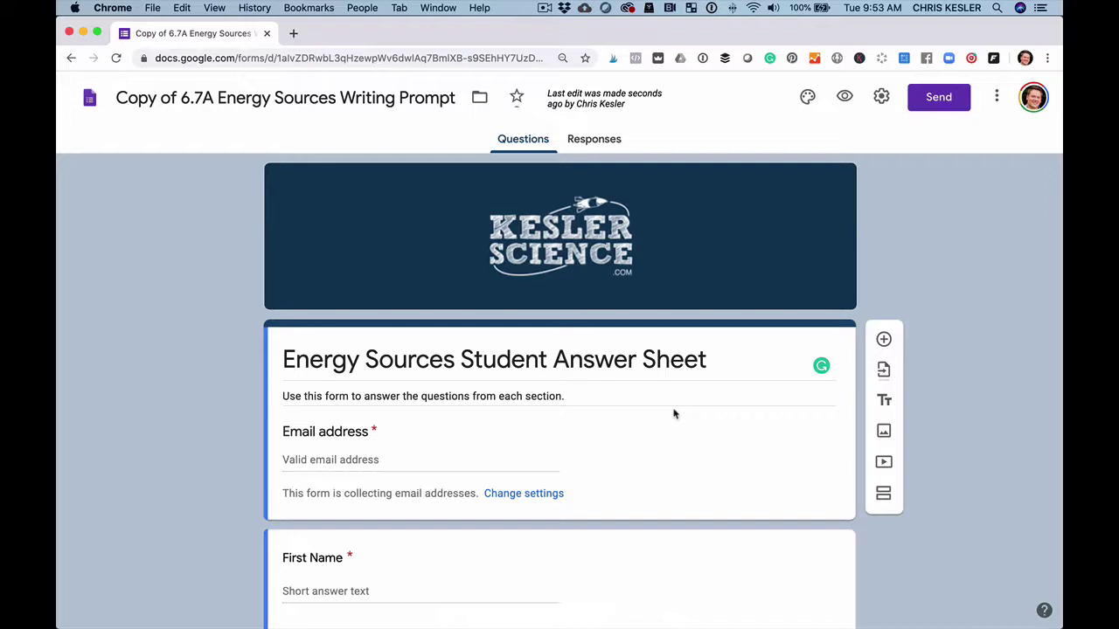
pyautogui.scroll(-5, 556, 469)
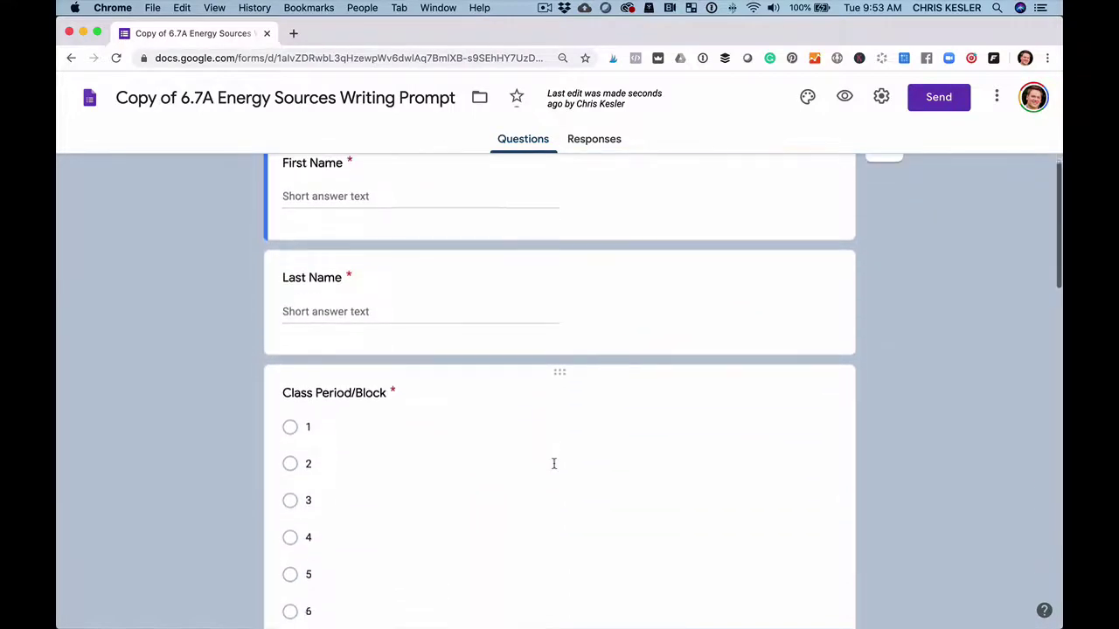
pyautogui.scroll(1, 554, 415)
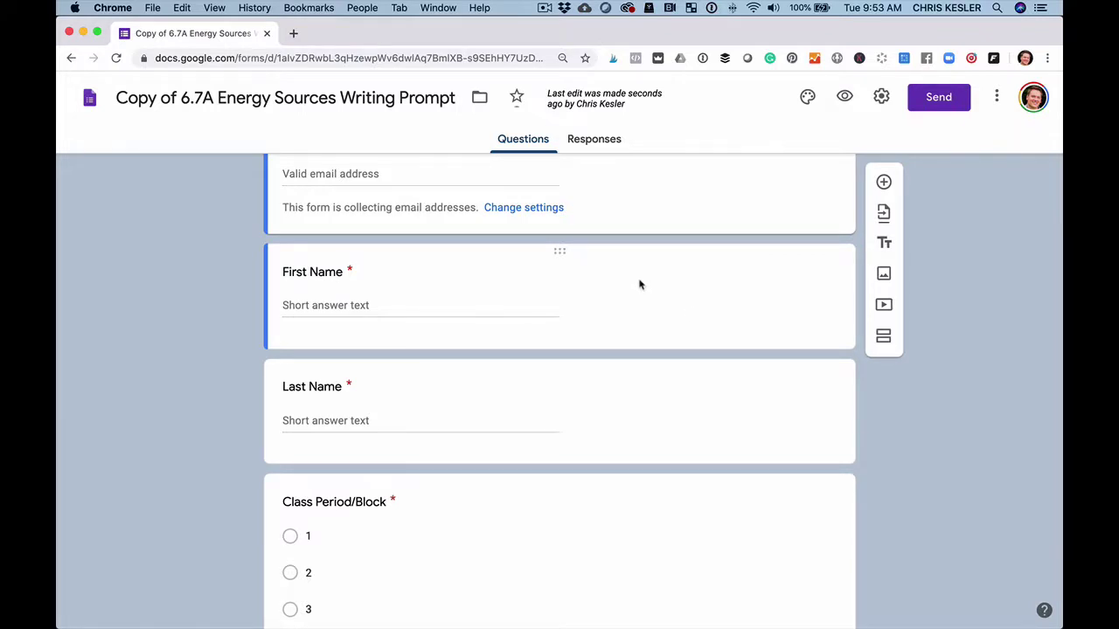
pyautogui.scroll(-10, 639, 284)
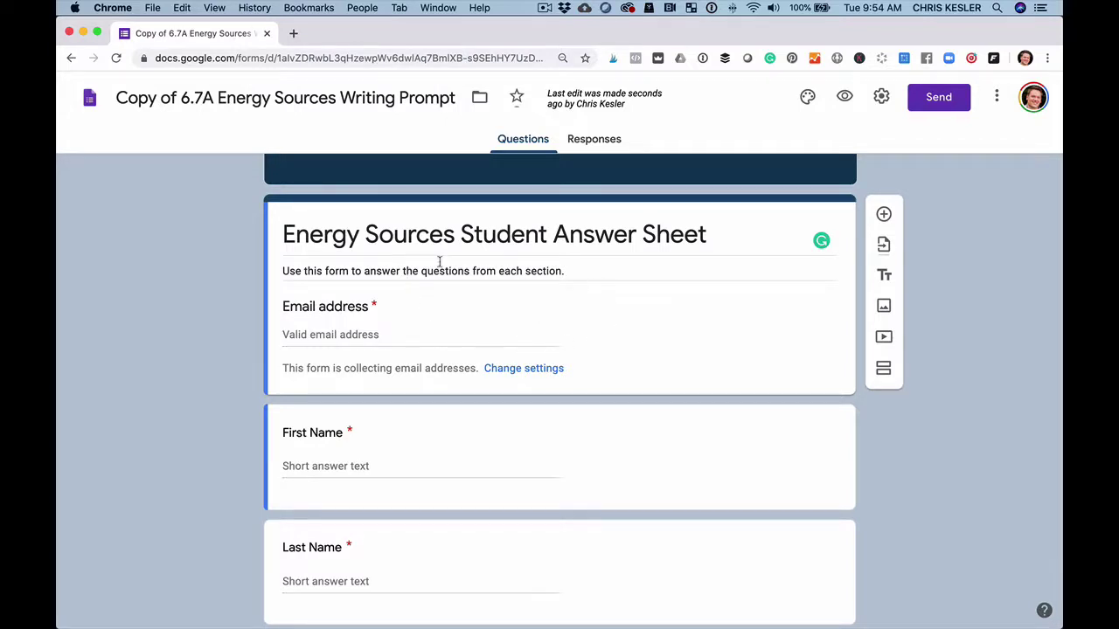
pyautogui.scroll(-4, 427, 322)
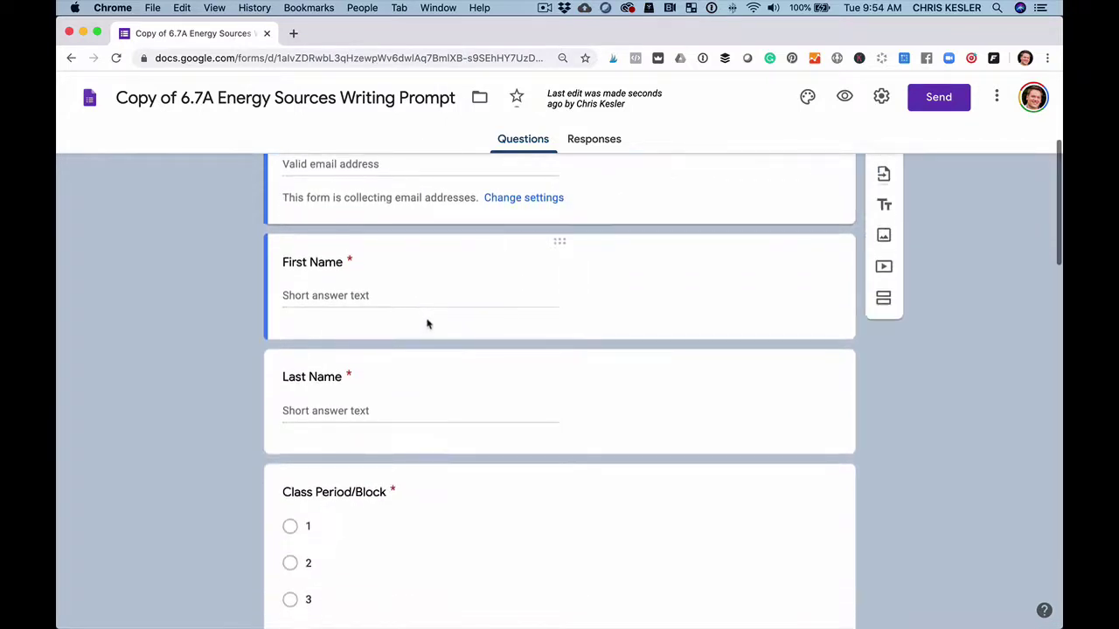
pyautogui.scroll(-3, 427, 398)
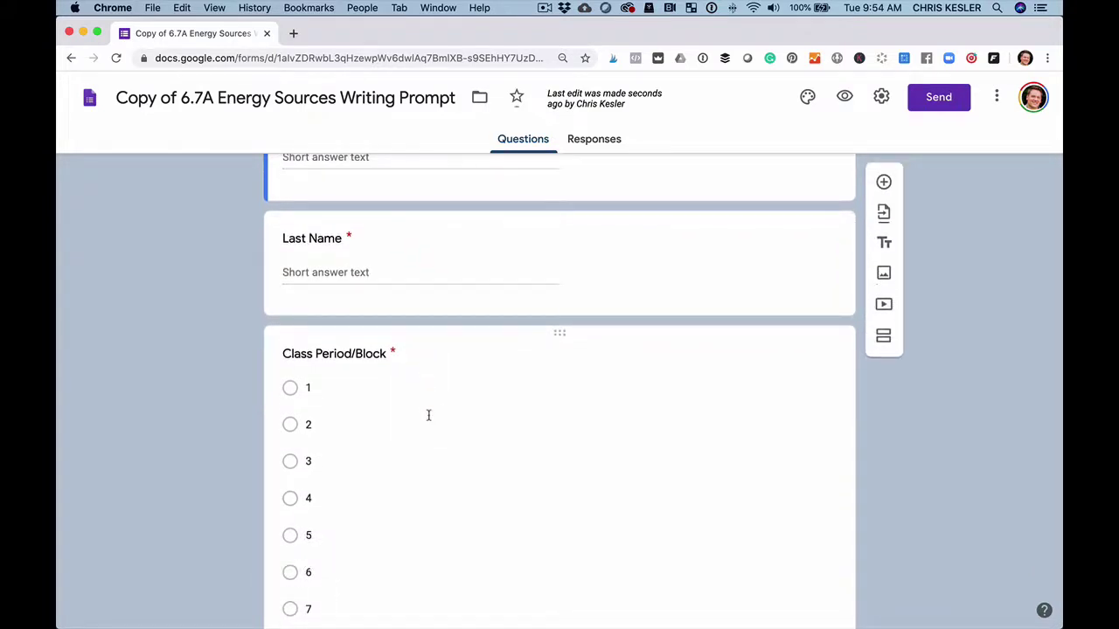
pyautogui.scroll(-1, 429, 416)
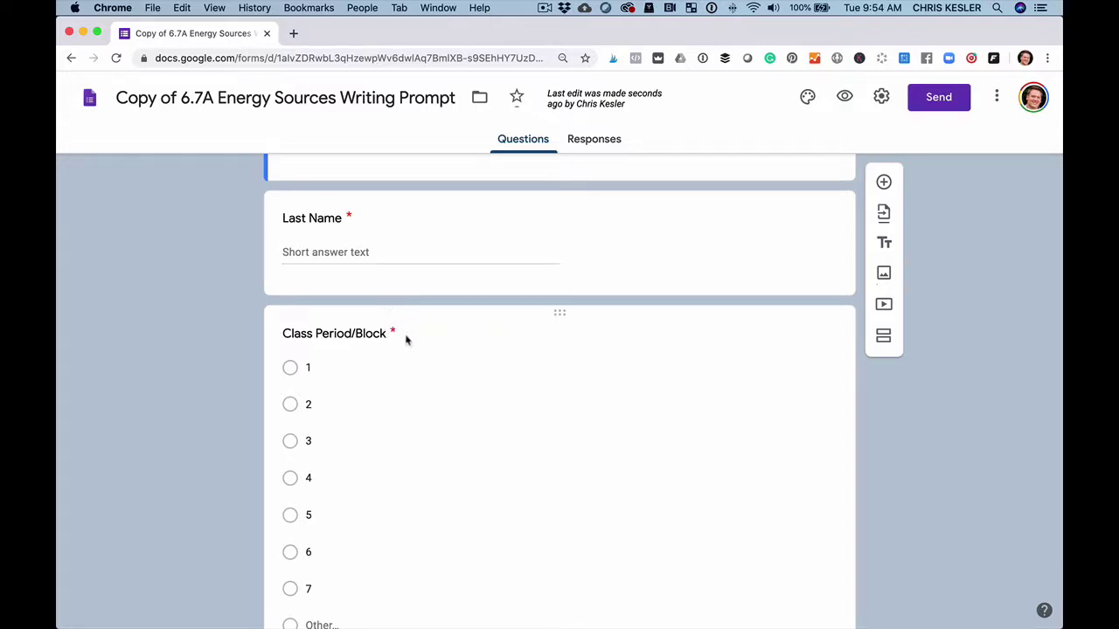
pyautogui.scroll(-6, 406, 340)
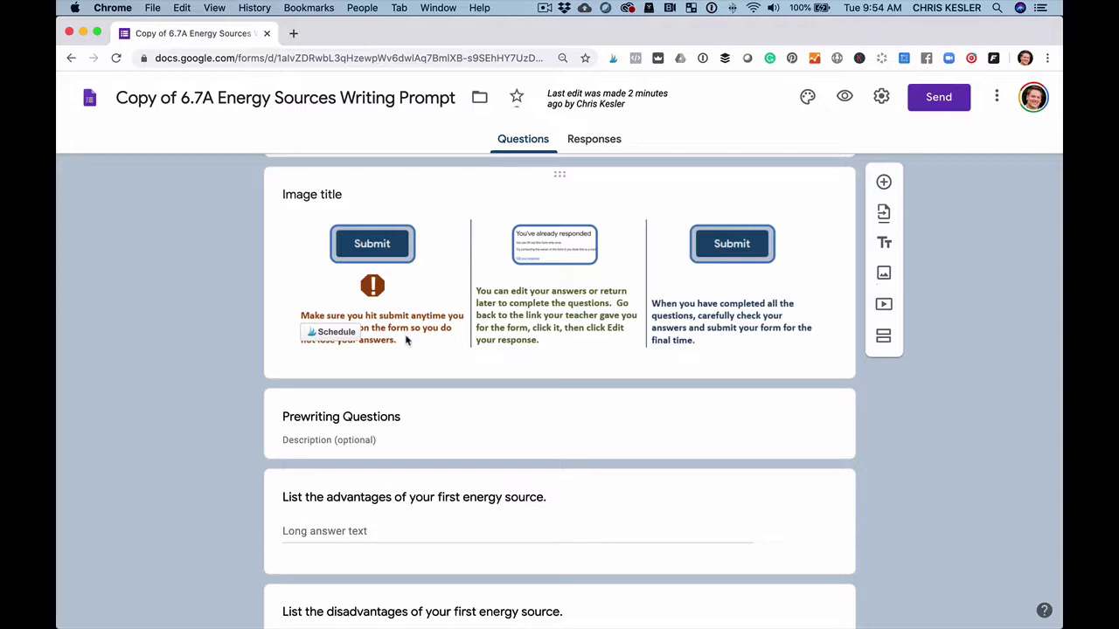
pyautogui.scroll(15, 403, 345)
pyautogui.scroll(-2, 398, 348)
pyautogui.scroll(-3, 398, 347)
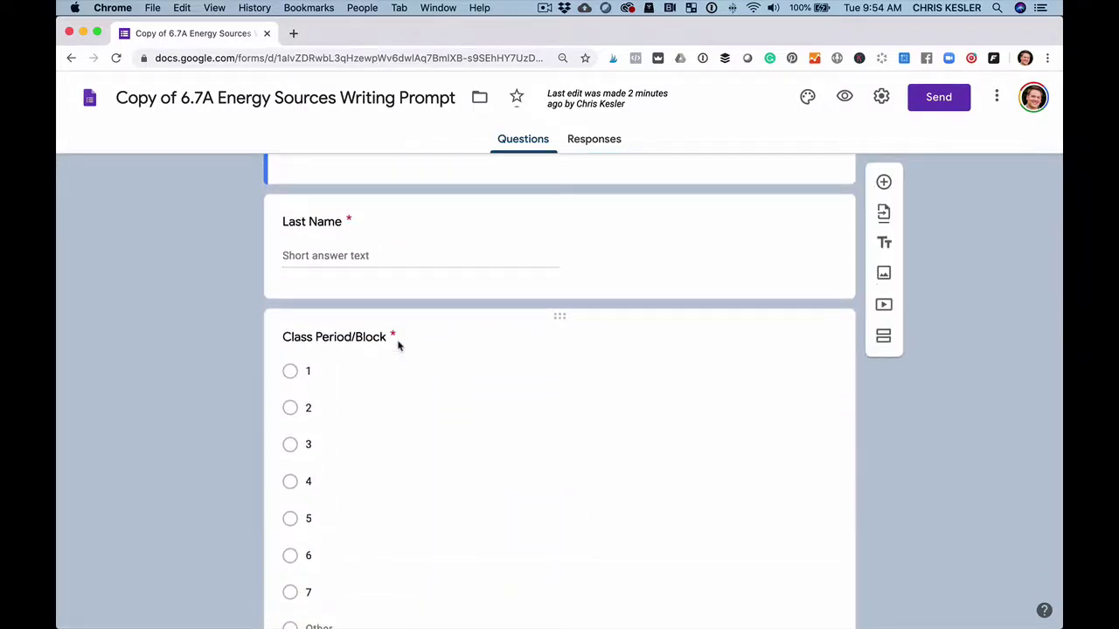
pyautogui.scroll(-12, 398, 345)
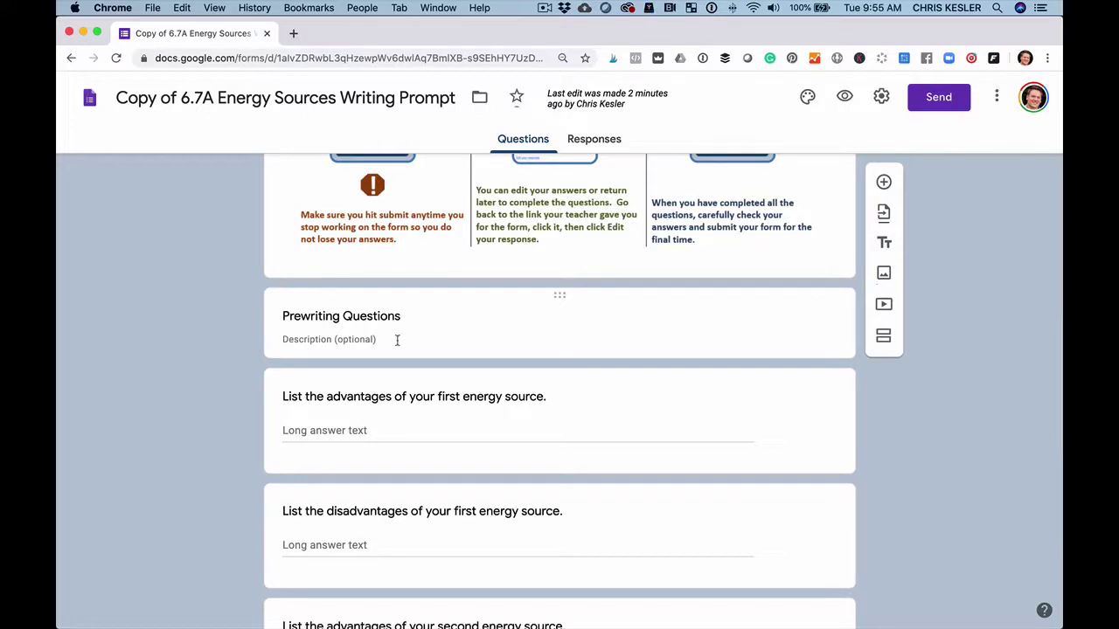
pyautogui.scroll(-3, 396, 340)
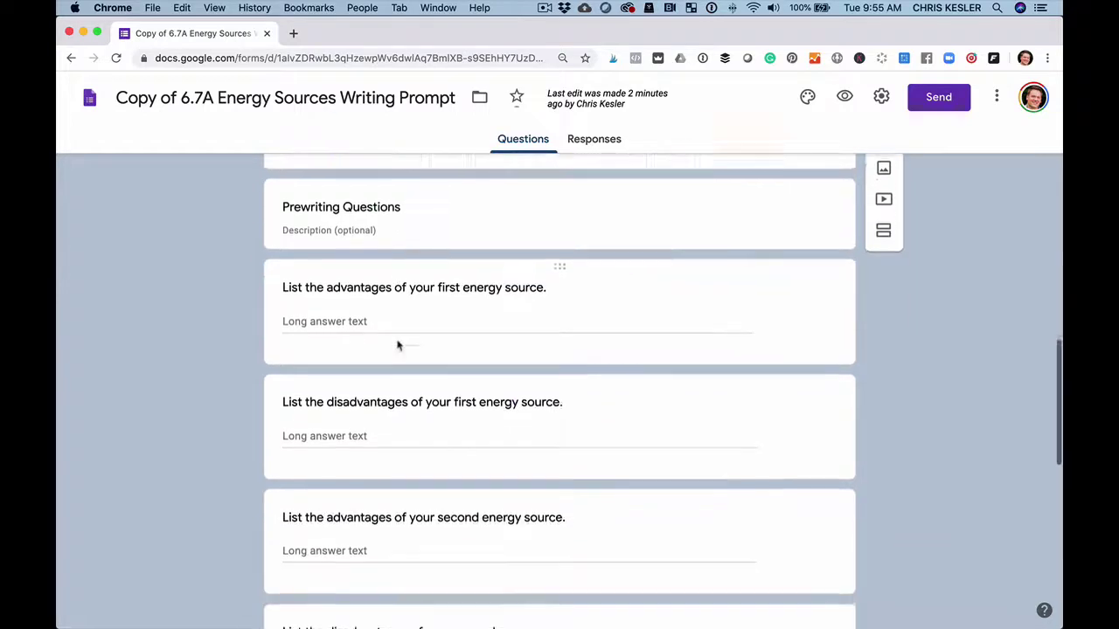
pyautogui.click(386, 271)
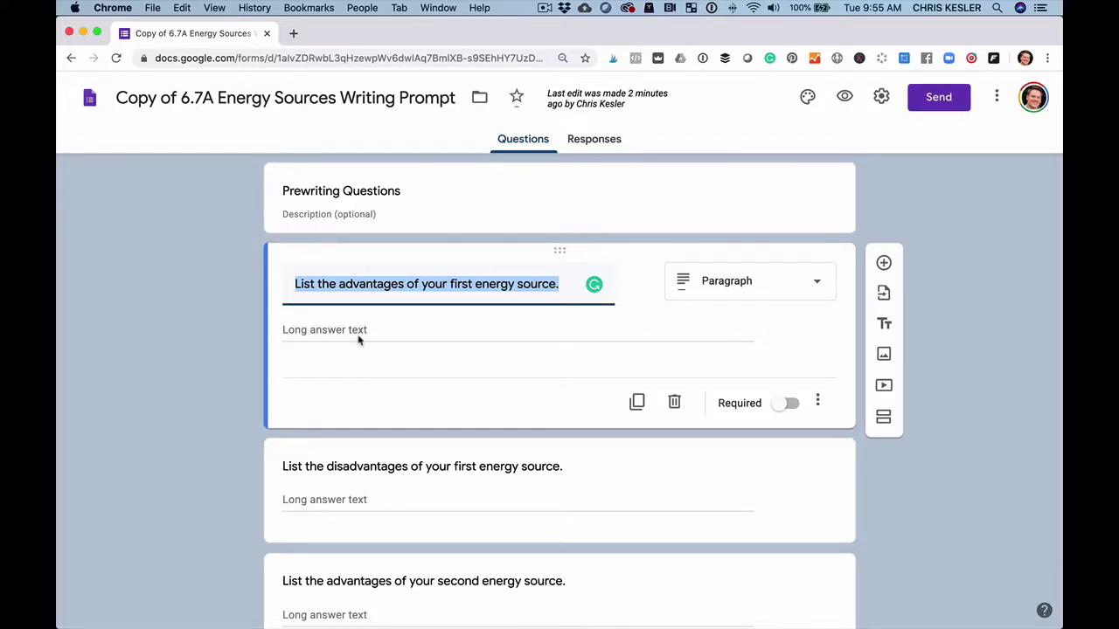
pyautogui.scroll(10, 358, 340)
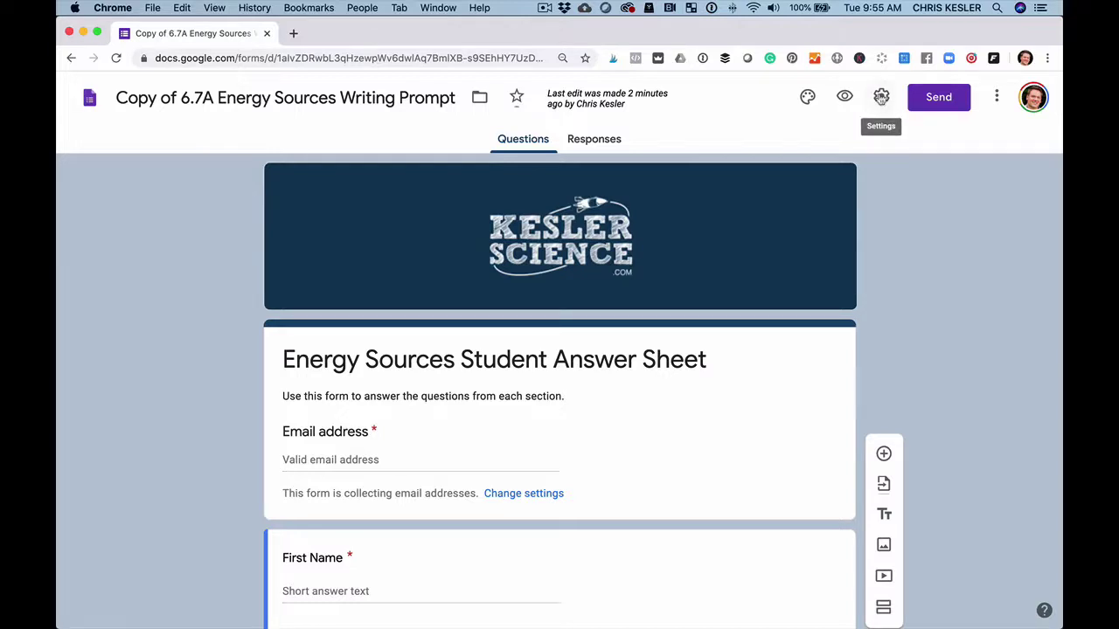
pyautogui.click(881, 97)
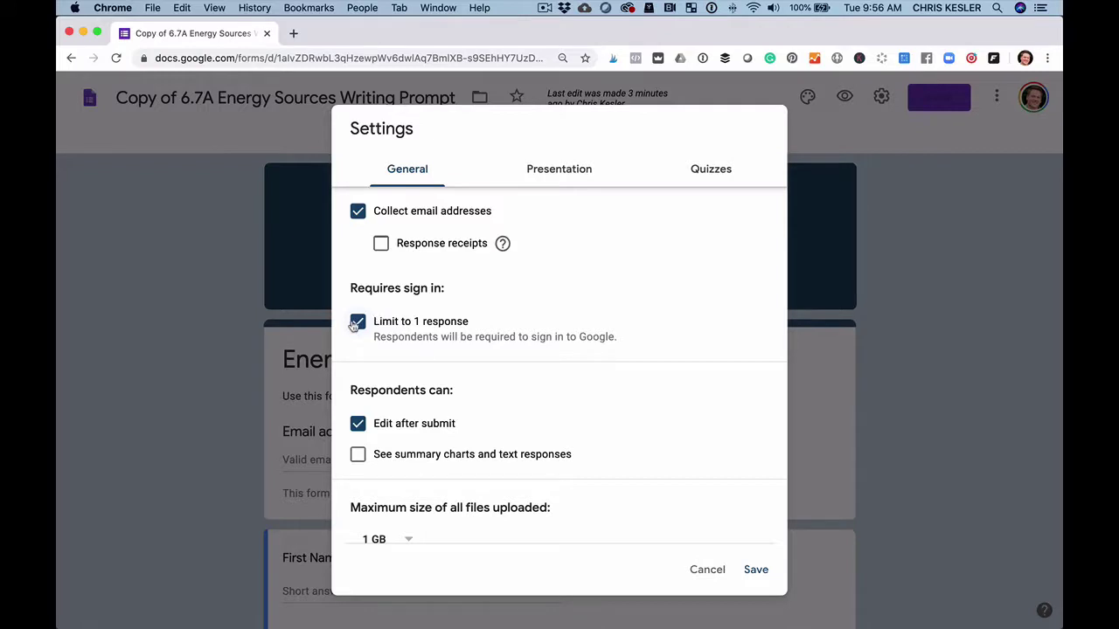
pyautogui.scroll(-2, 355, 324)
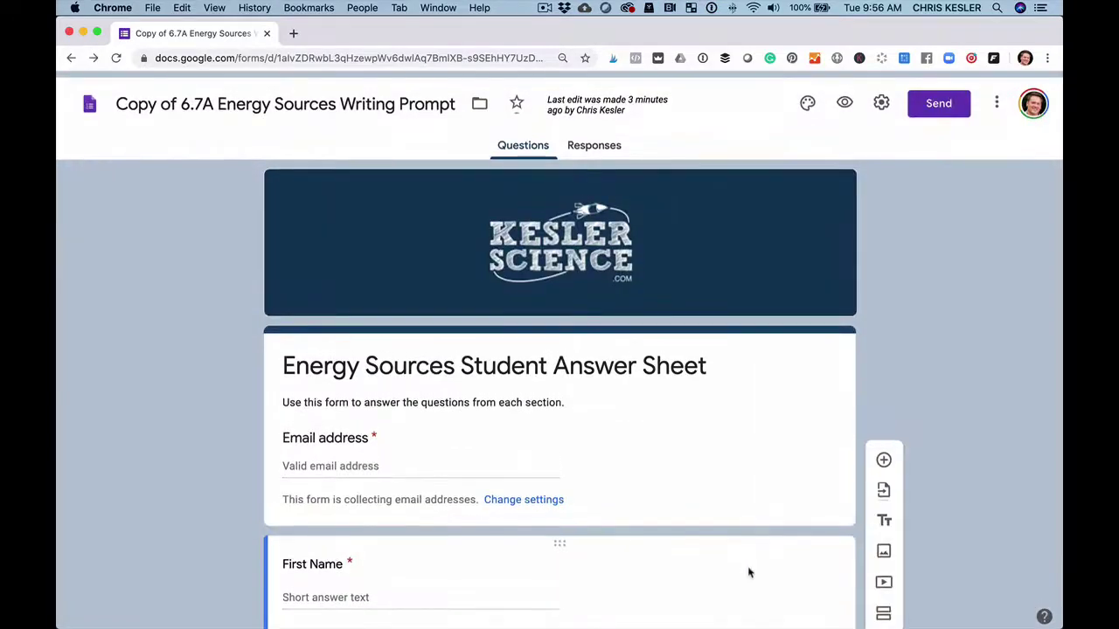
# In the Quizzes settings, toggle Make this a quiz off and back on, then save.
pyautogui.moveTo(750, 7)
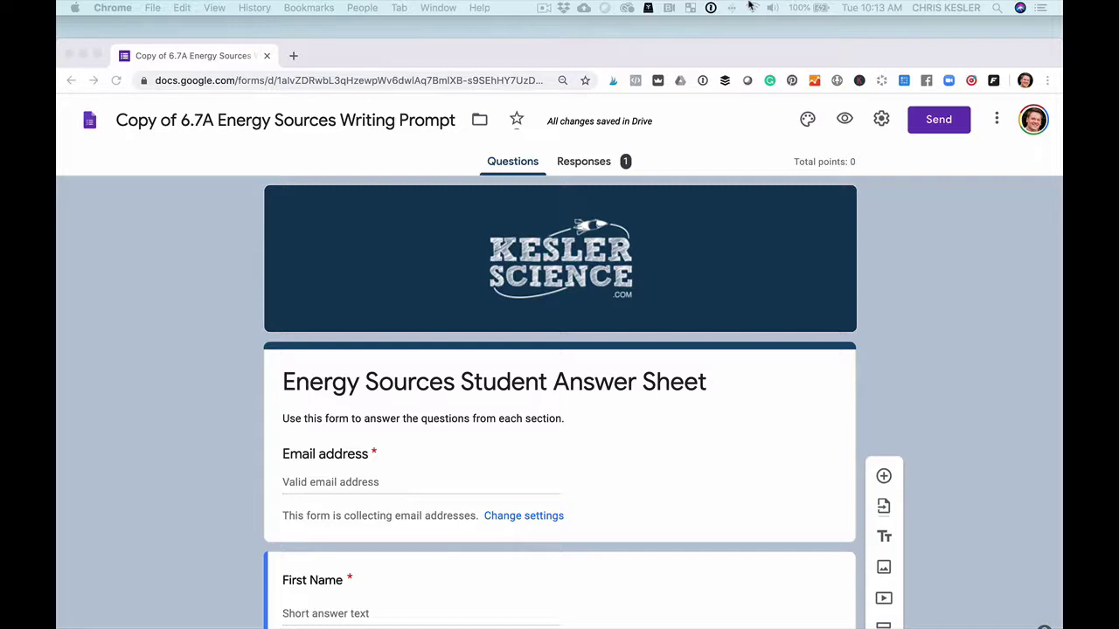
pyautogui.click(881, 122)
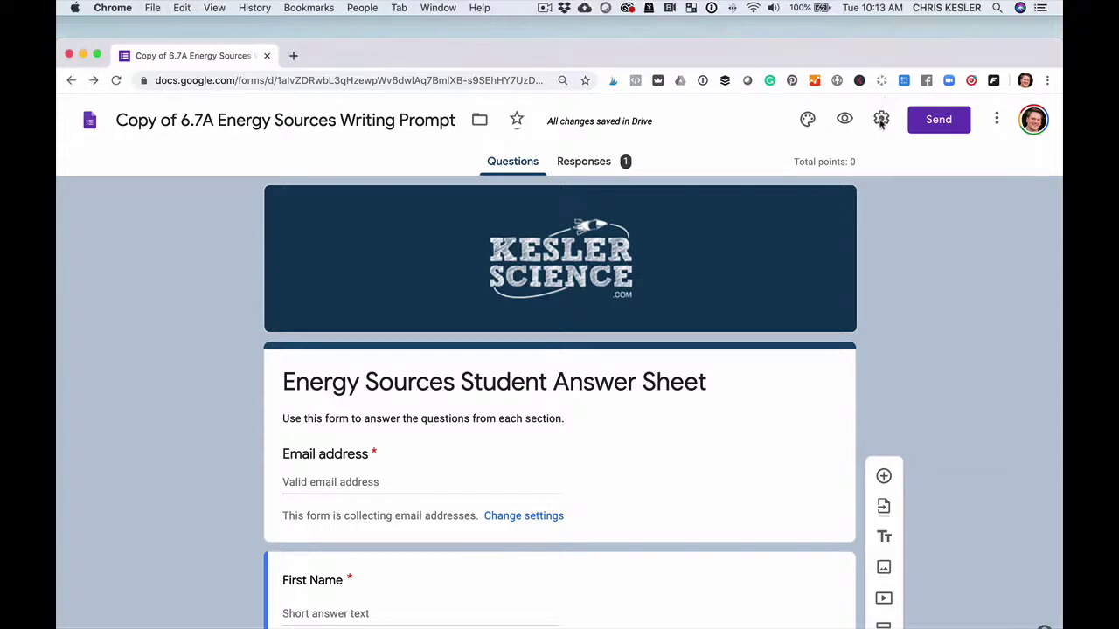
pyautogui.click(881, 122)
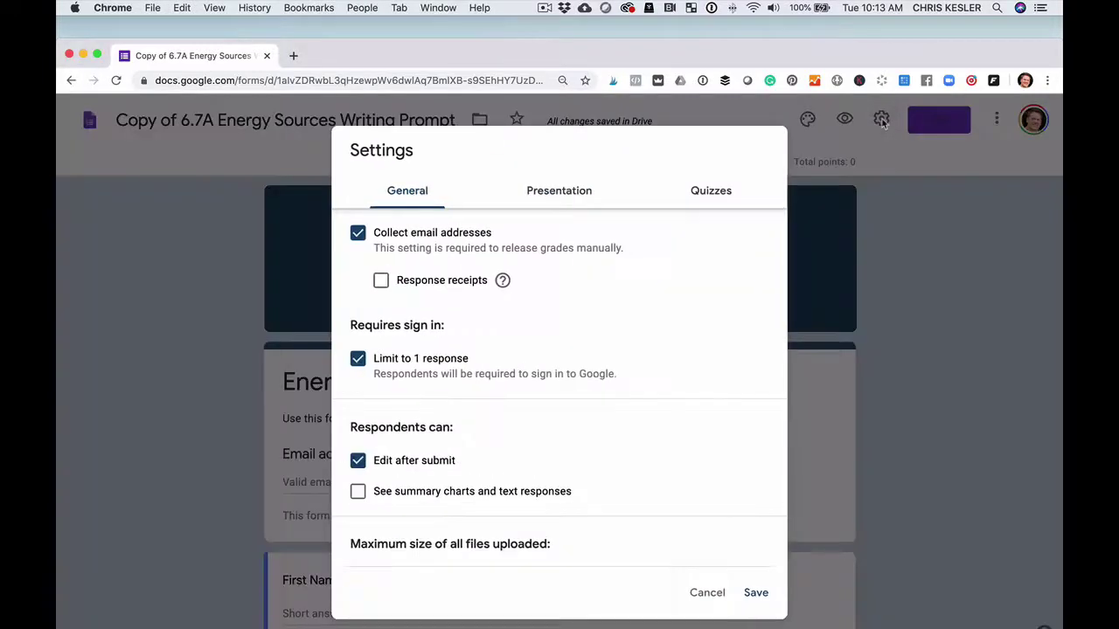
pyautogui.click(711, 194)
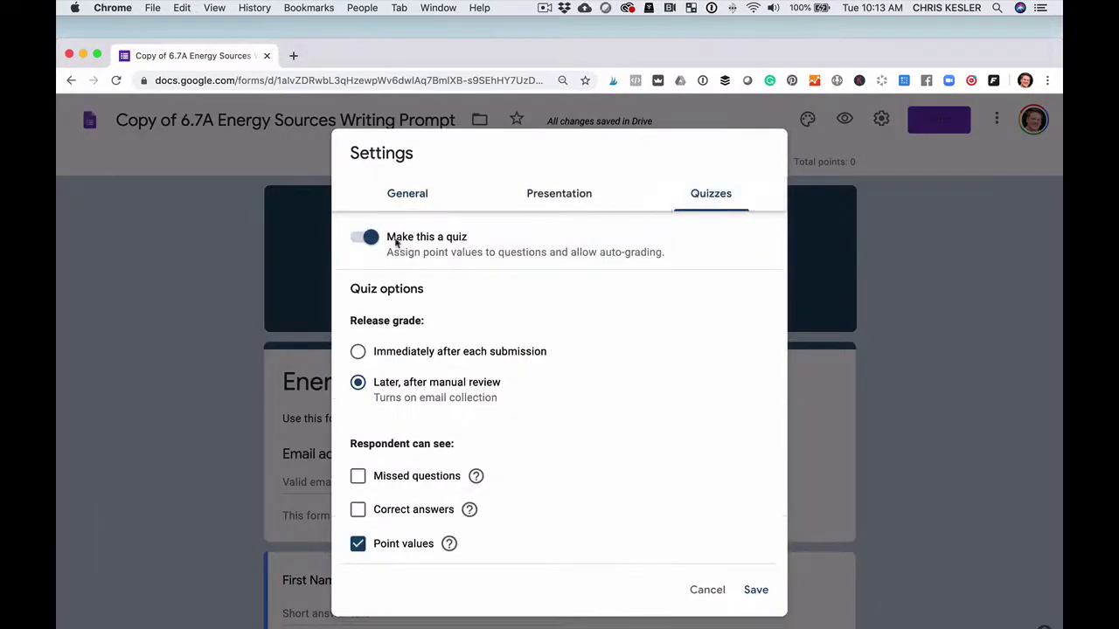
pyautogui.click(358, 244)
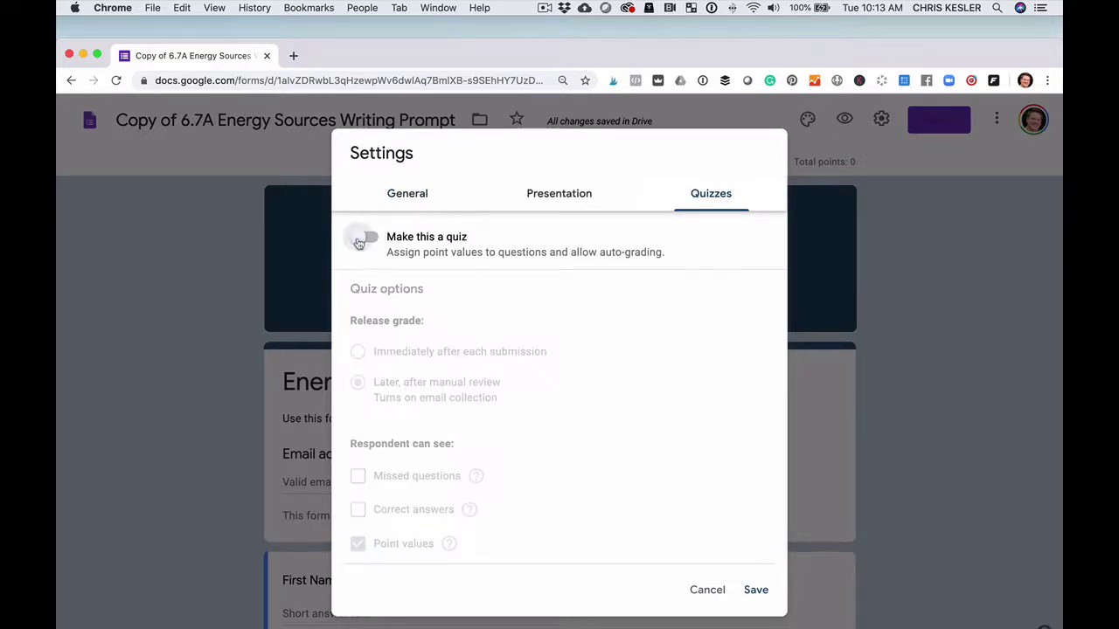
pyautogui.click(372, 239)
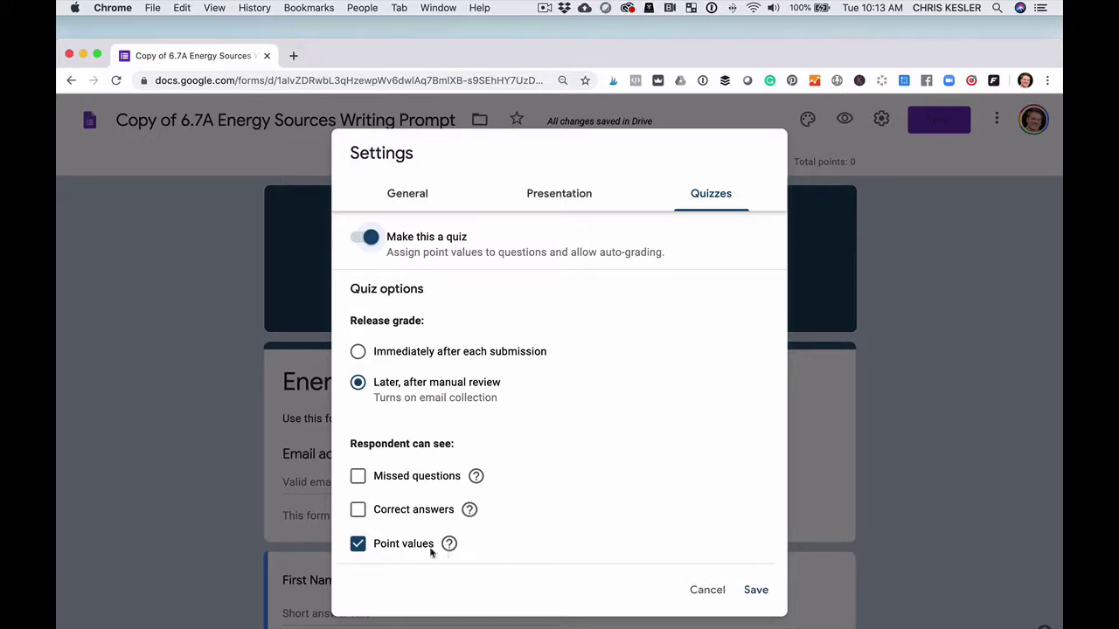
pyautogui.click(755, 591)
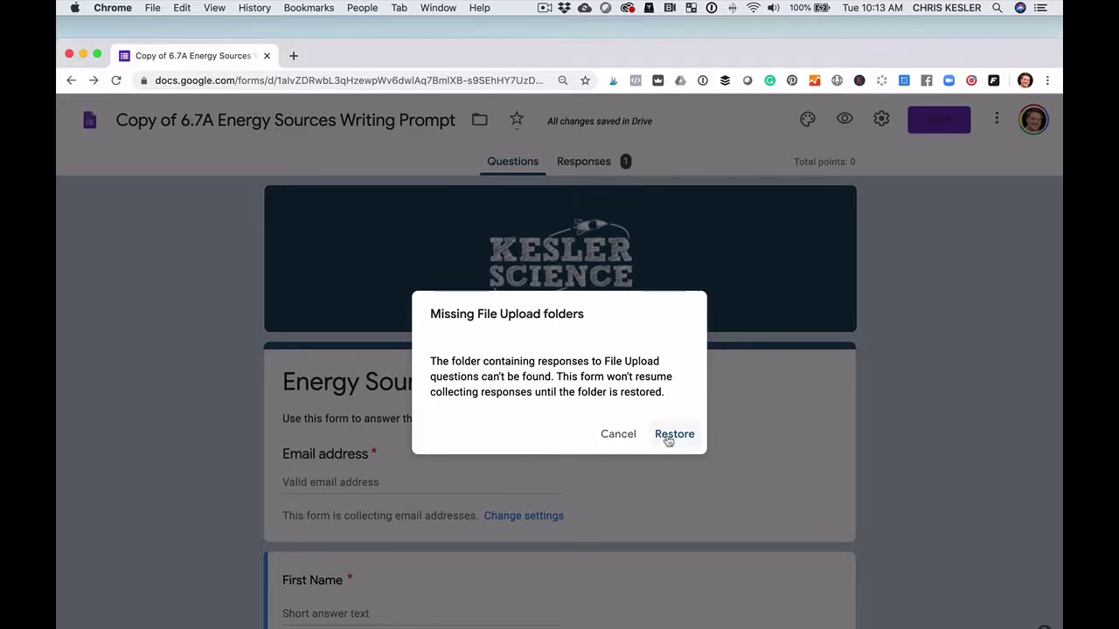
# Restore the missing upload folder and select the first prewriting paragraph question, currently 0 points.
pyautogui.click(669, 440)
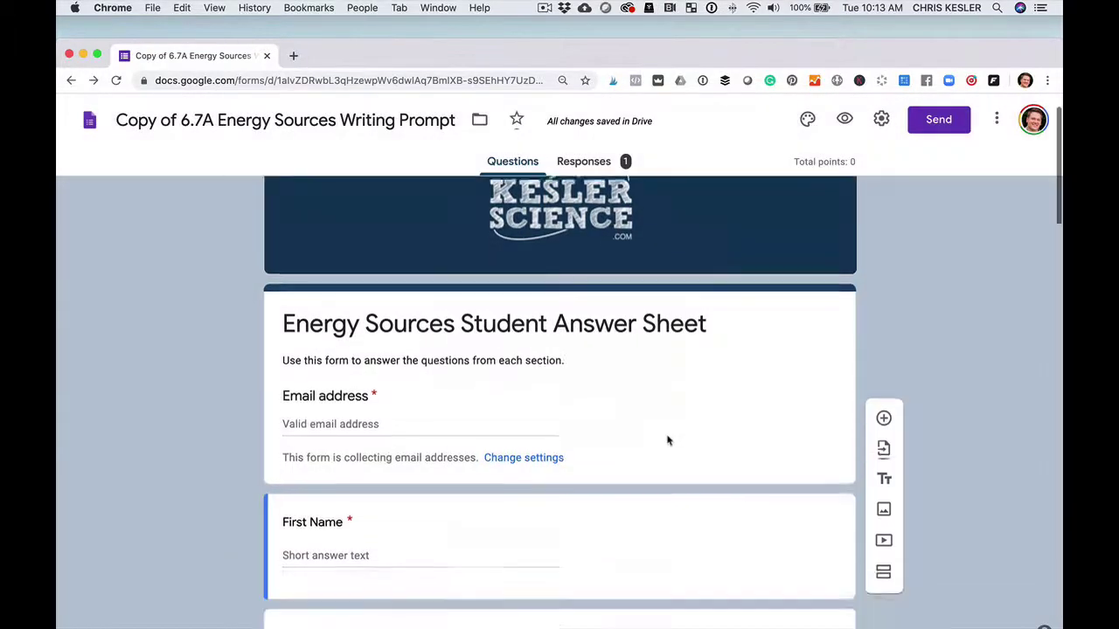
pyautogui.scroll(-20, 668, 441)
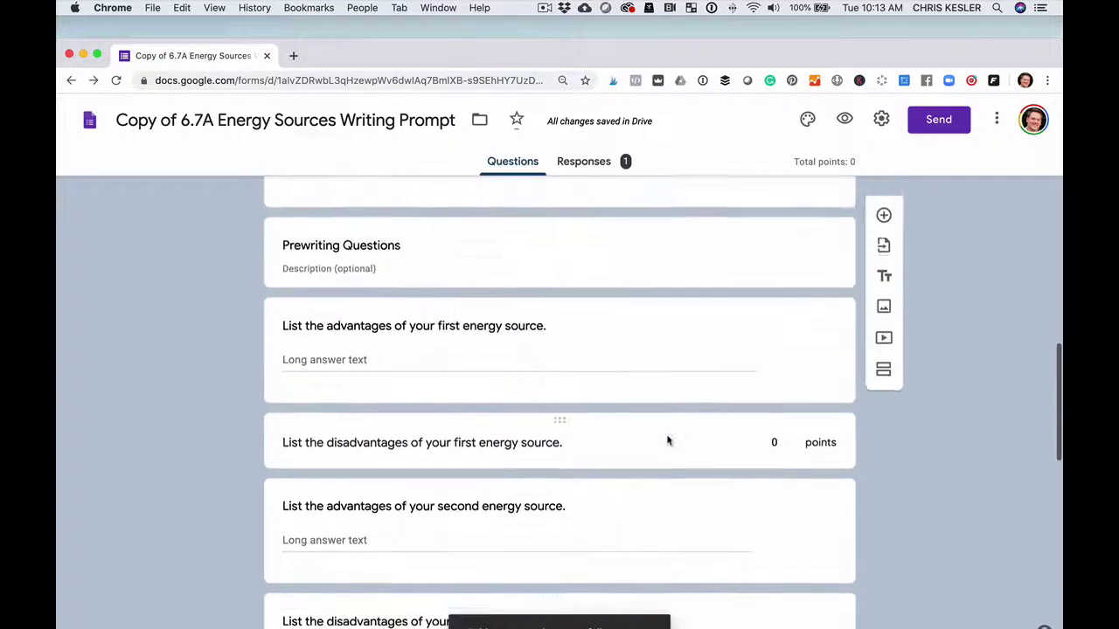
pyautogui.scroll(1, 668, 440)
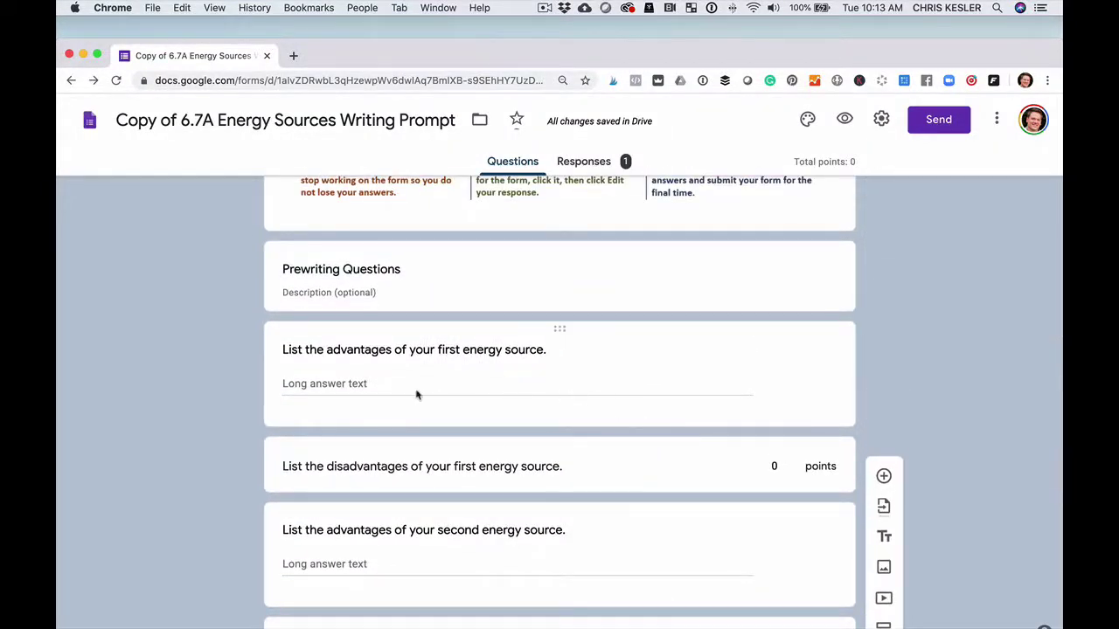
pyautogui.click(443, 389)
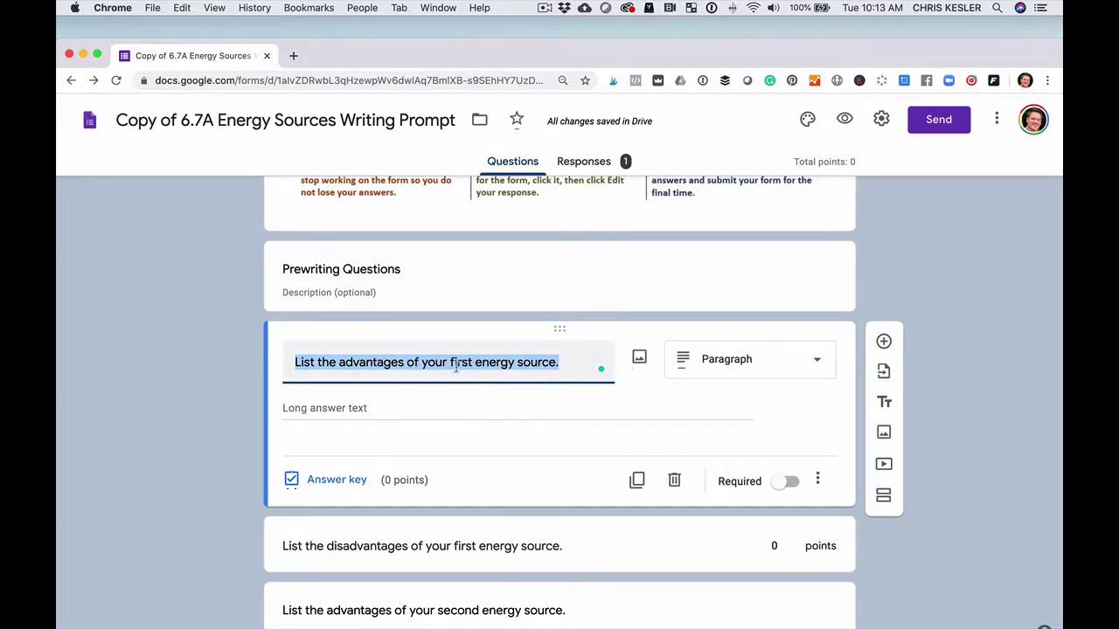
# Set the first-source advantages and disadvantages questions to 5 points each in the answer key.
pyautogui.click(353, 480)
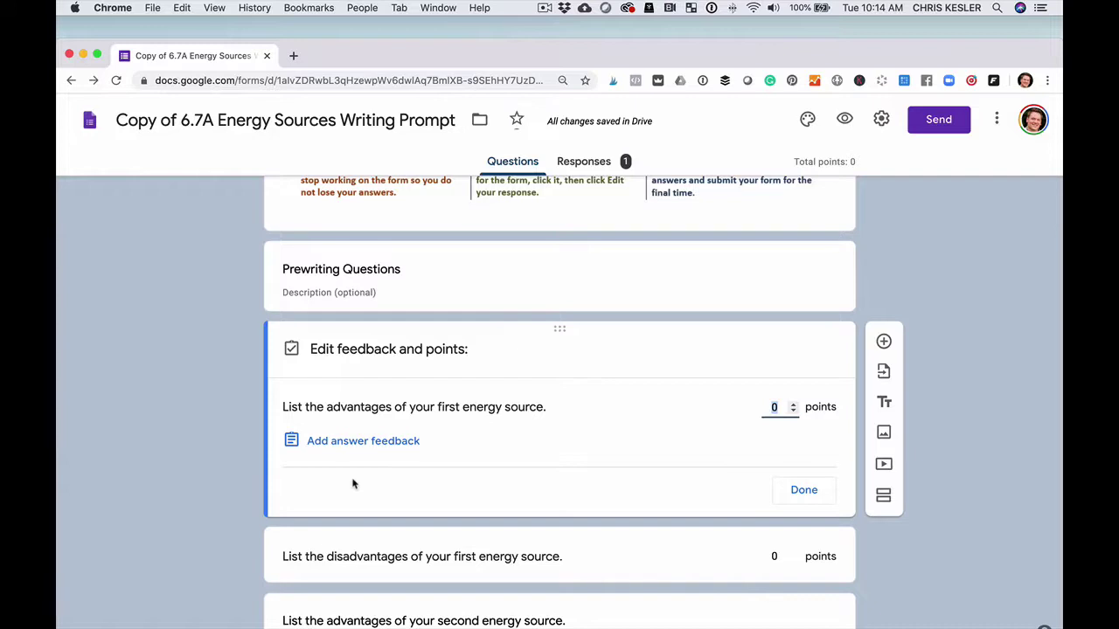
pyautogui.click(775, 408)
pyautogui.write('1')
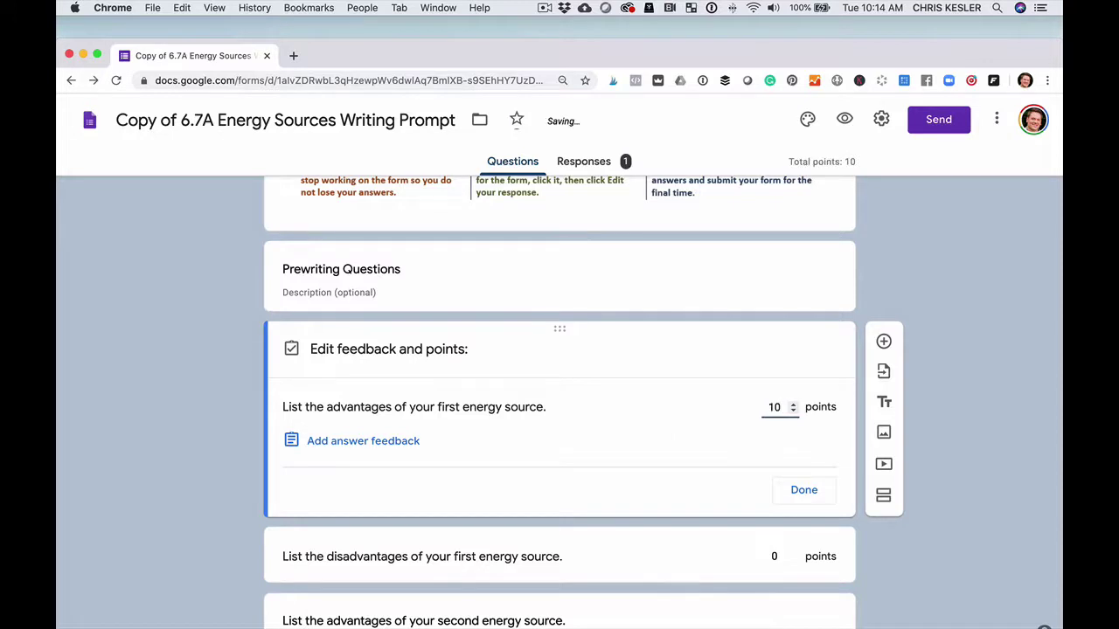
pyautogui.click(804, 489)
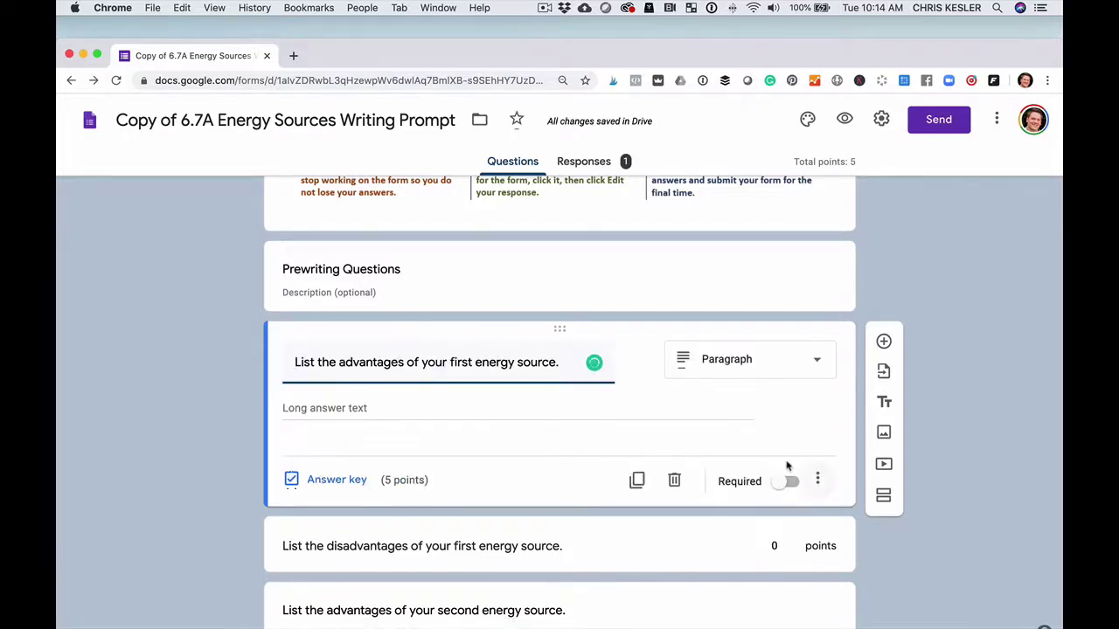
pyautogui.scroll(-2, 785, 464)
pyautogui.click(635, 375)
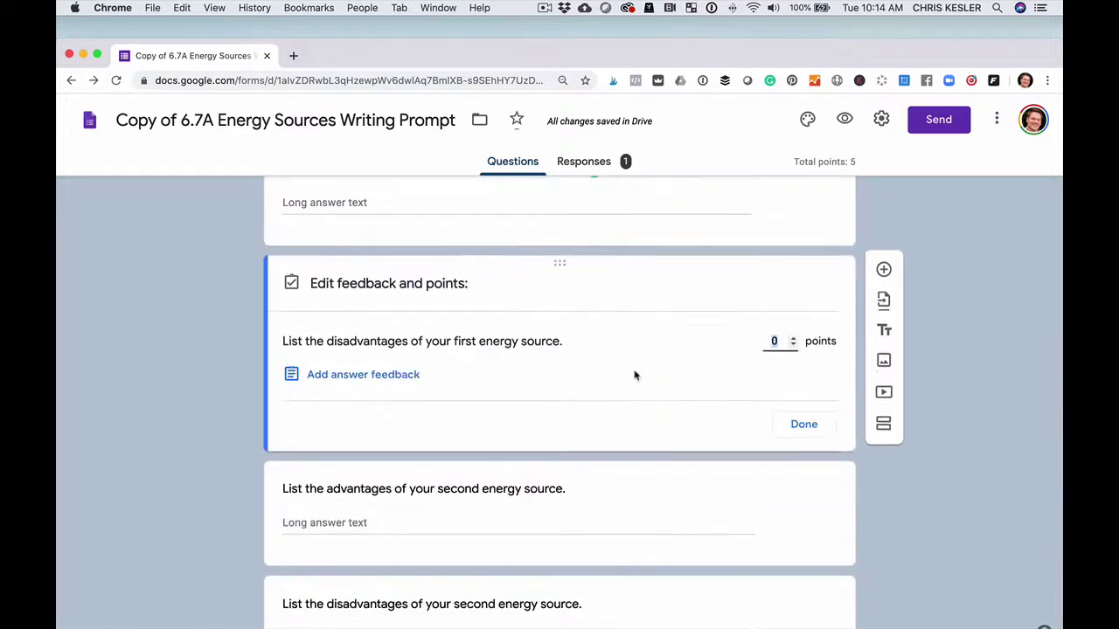
pyautogui.write('5')
pyautogui.click(804, 425)
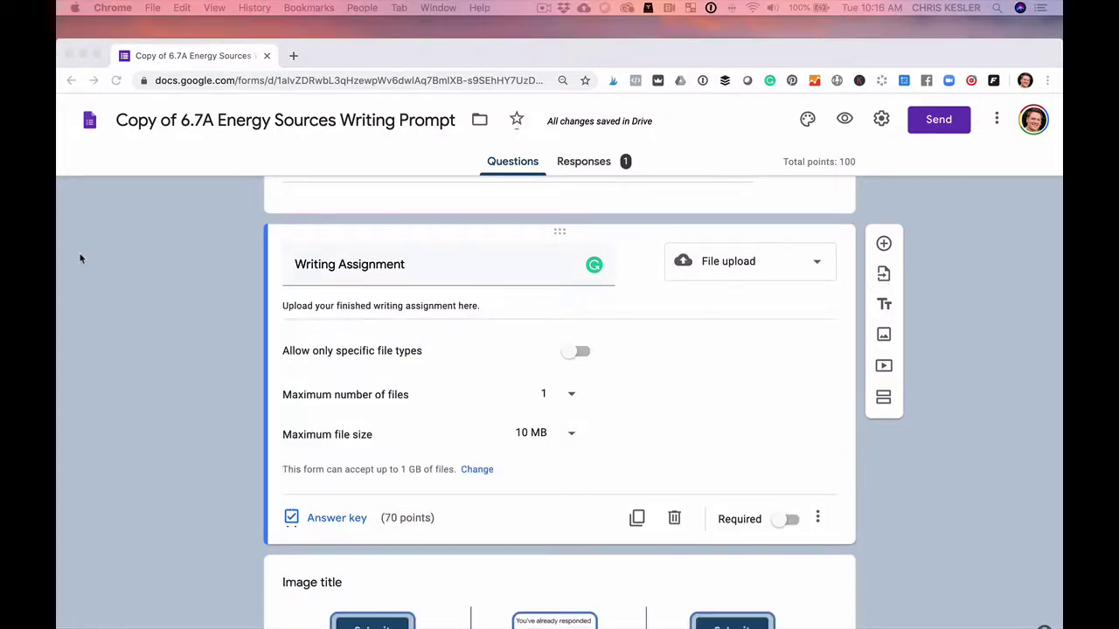
# Scroll through the form to check the 70-point Writing Assignment and 100-point total.
pyautogui.scroll(5, 125, 318)
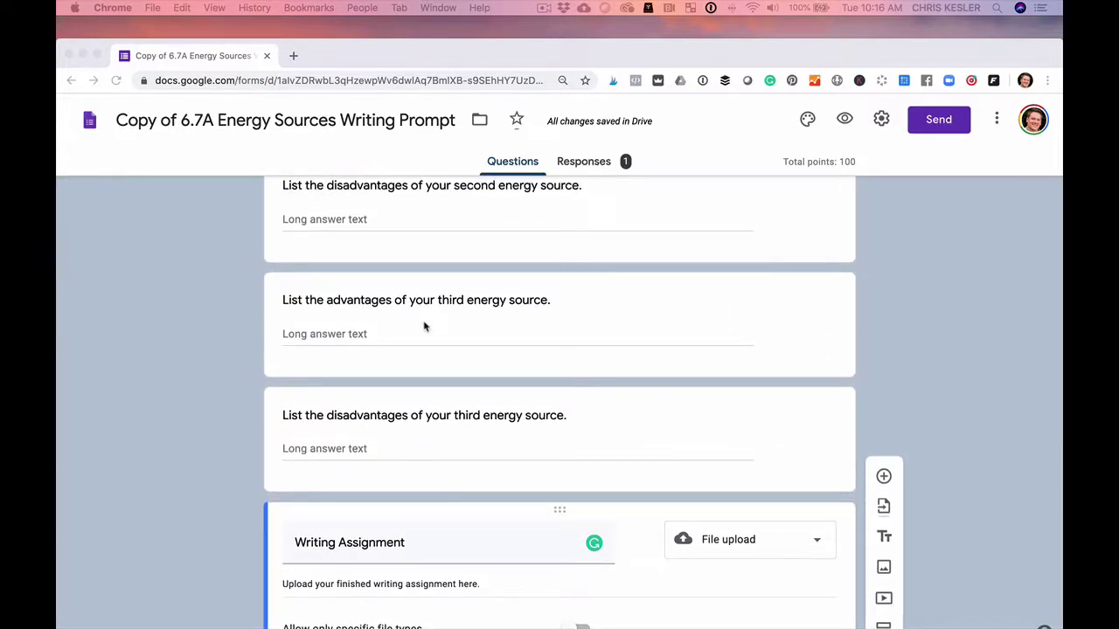
pyautogui.scroll(-3, 424, 327)
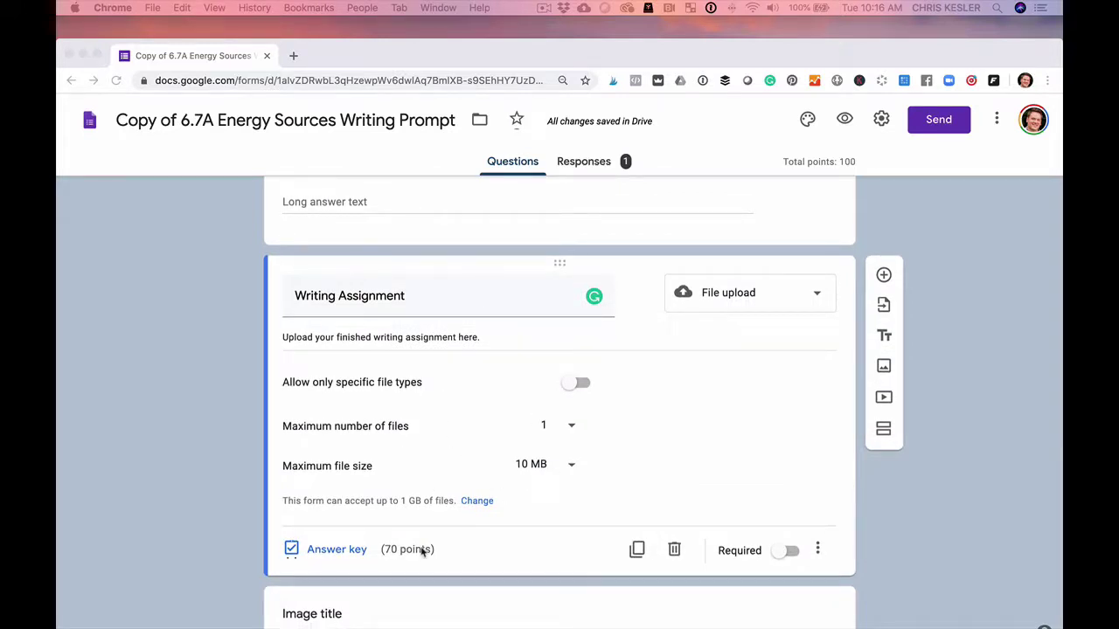
pyautogui.scroll(20, 424, 549)
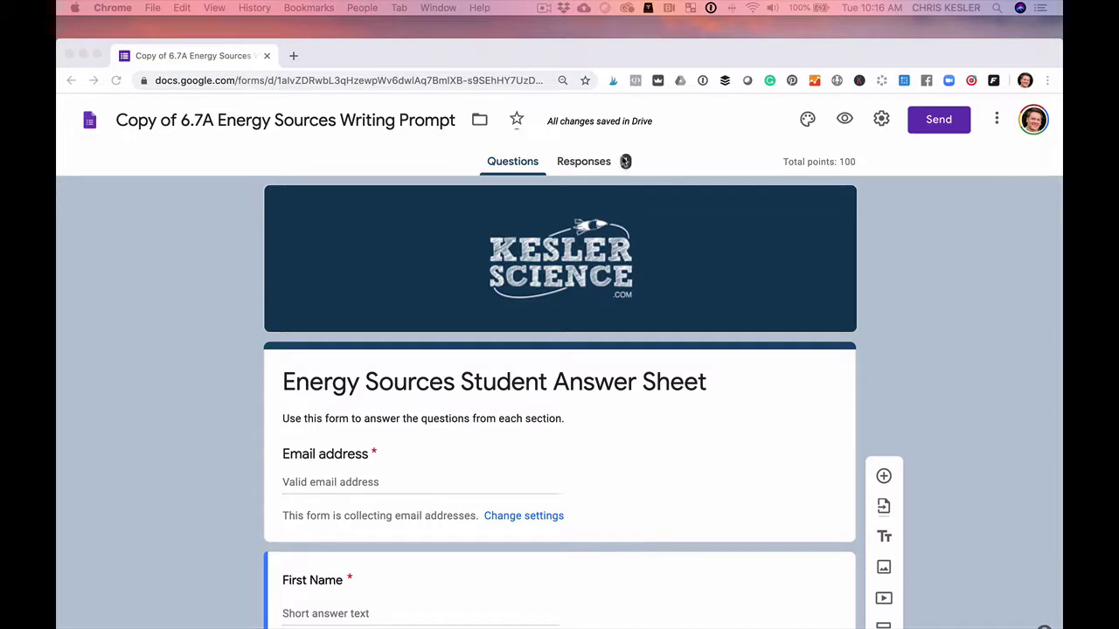
# Show the lone response in Individual view and scroll down to its Prewriting Questions answers.
pyautogui.click(580, 166)
pyautogui.click(581, 165)
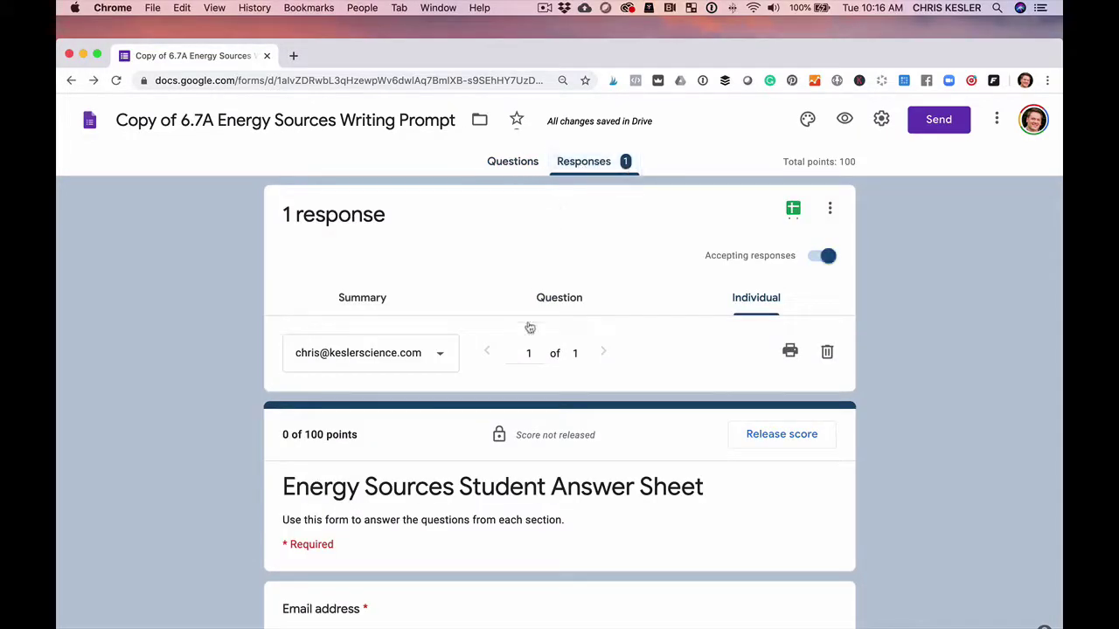
pyautogui.click(768, 310)
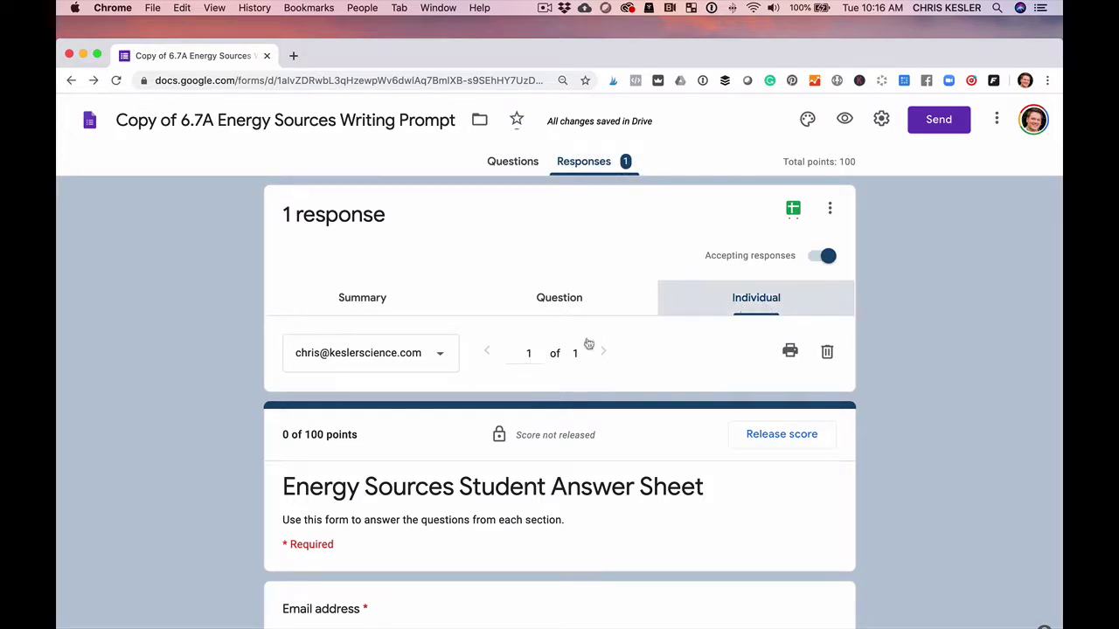
pyautogui.click(383, 354)
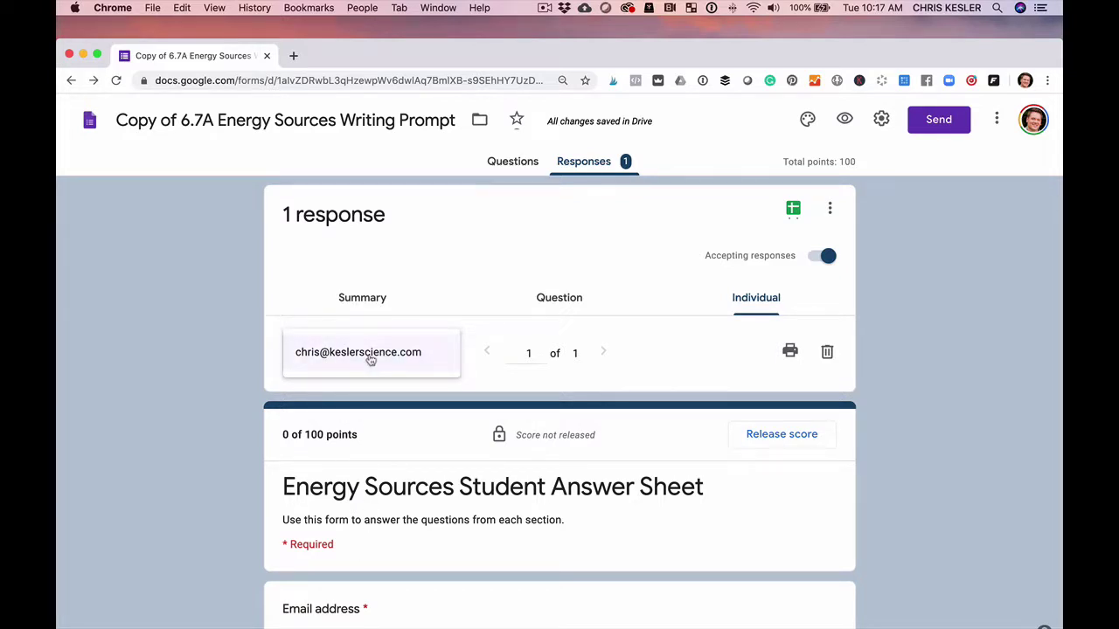
pyautogui.scroll(-4, 370, 360)
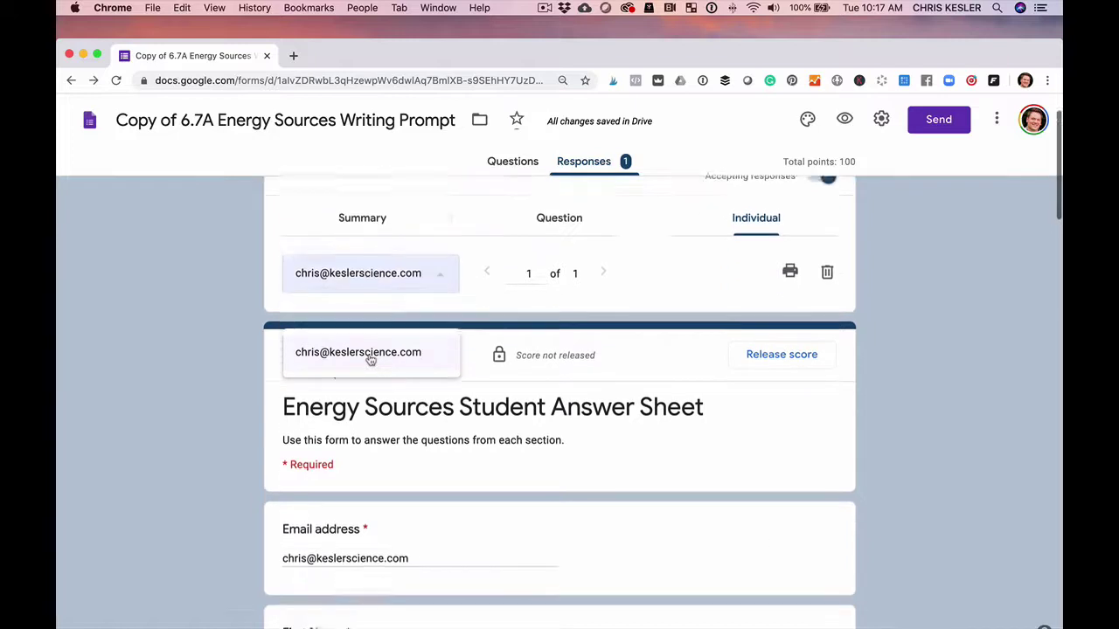
pyautogui.click(67, 327)
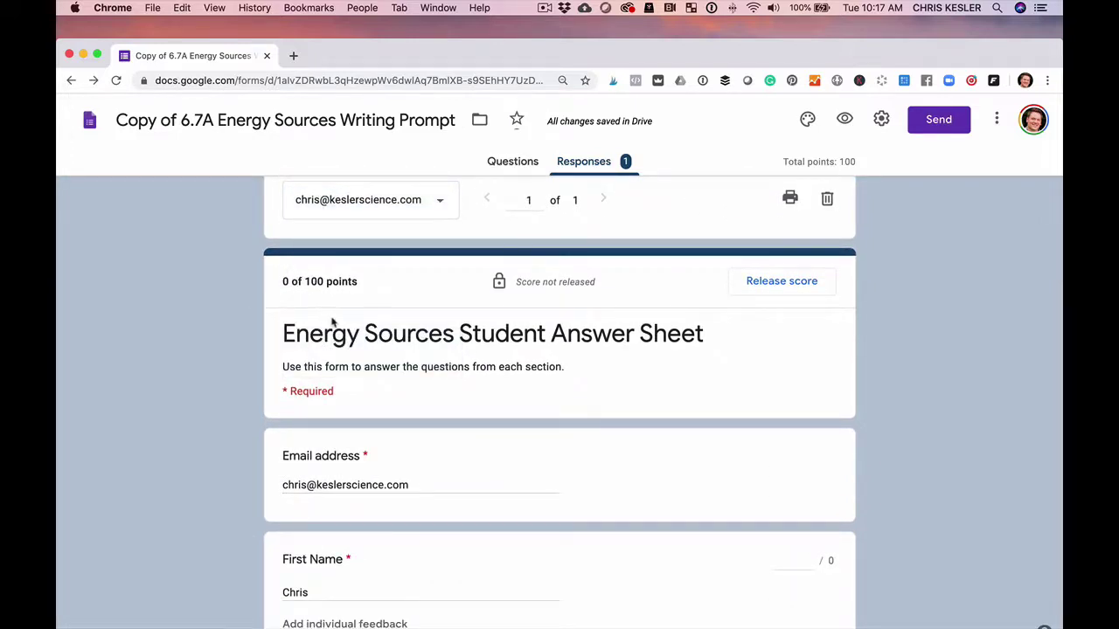
pyautogui.scroll(-10, 330, 323)
pyautogui.scroll(-10, 330, 324)
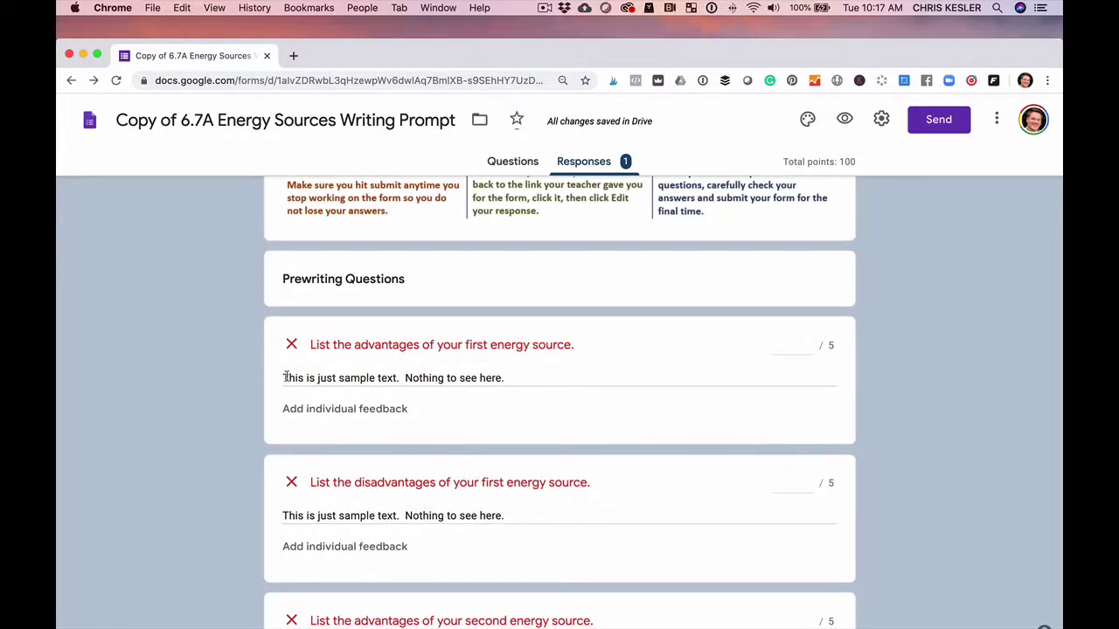
# Score the first energy source answers 5 and 5, and the second source 3 and 5.
pyautogui.moveTo(283, 378); pyautogui.dragTo(515, 387)
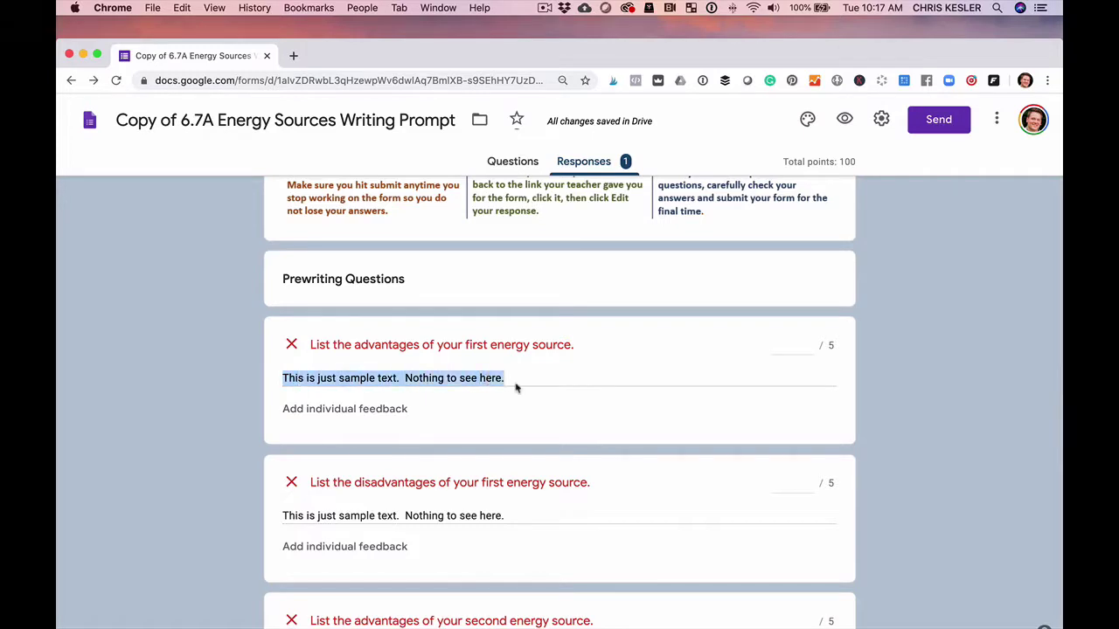
pyautogui.click(791, 350)
pyautogui.write('5')
pyautogui.scroll(-1, 774, 405)
pyautogui.click(786, 449)
pyautogui.write('5')
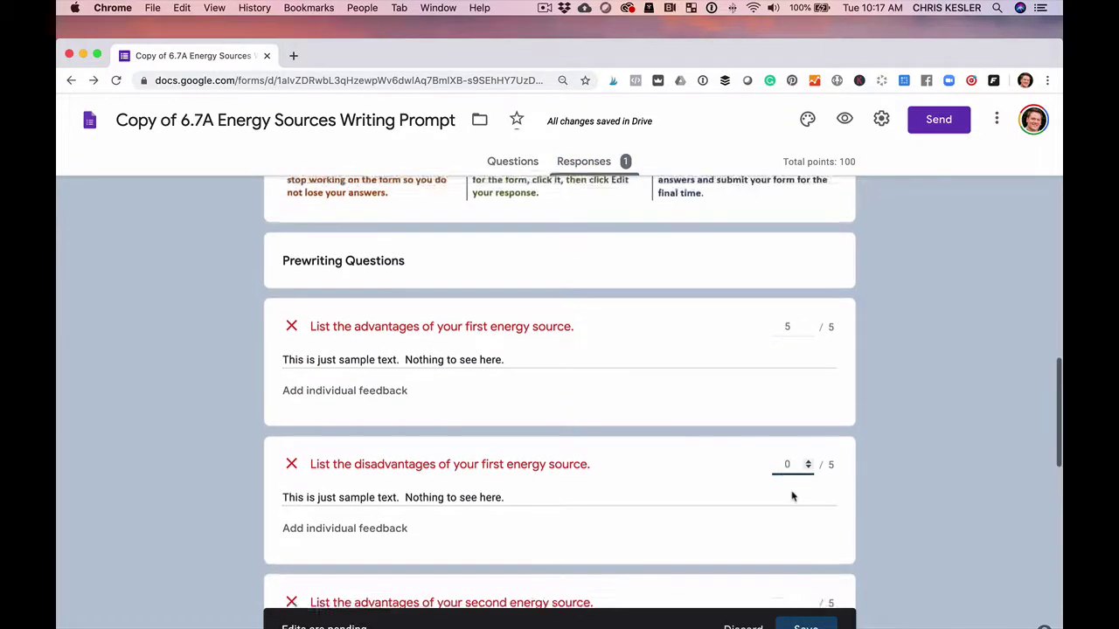
pyautogui.scroll(-5, 793, 494)
pyautogui.scroll(3, 806, 449)
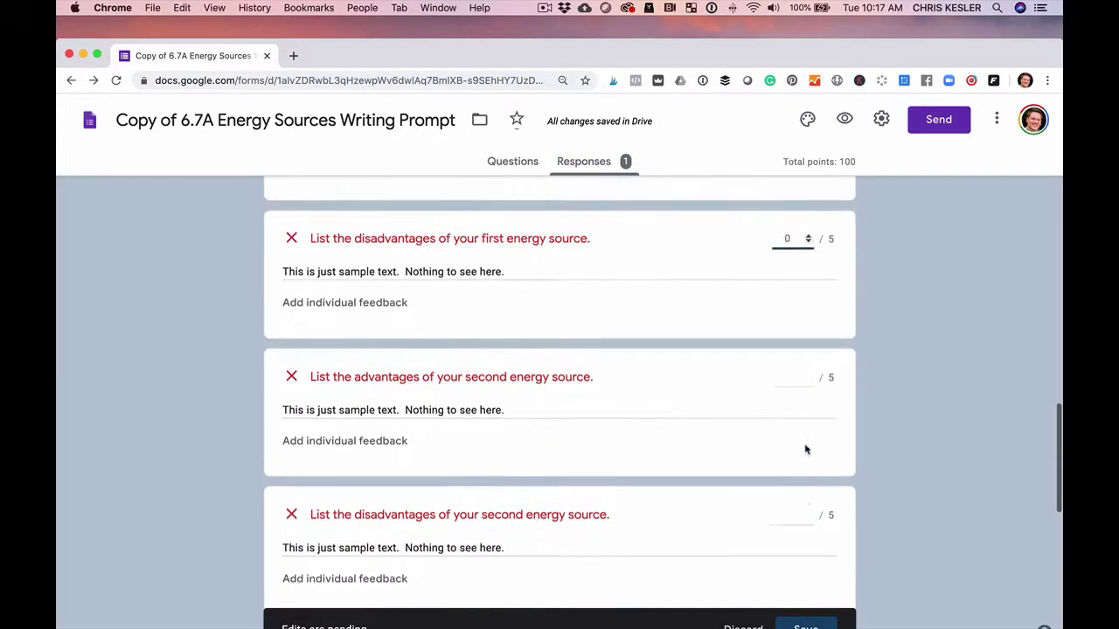
pyautogui.click(797, 376)
pyautogui.write('3')
pyautogui.click(794, 512)
pyautogui.scroll(-1, 767, 499)
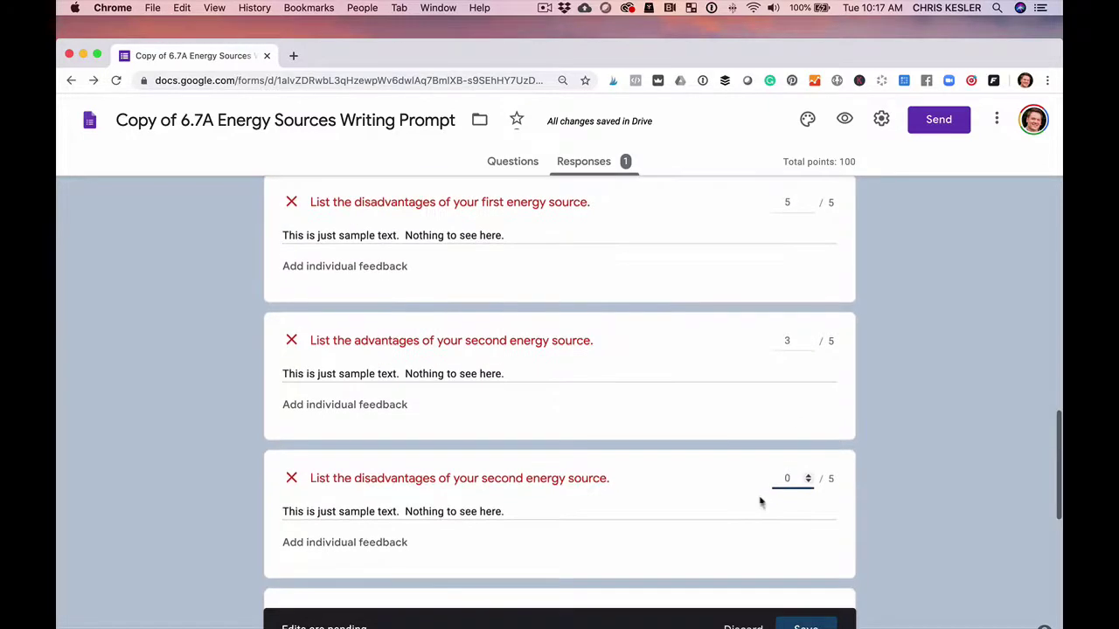
pyautogui.write('5')
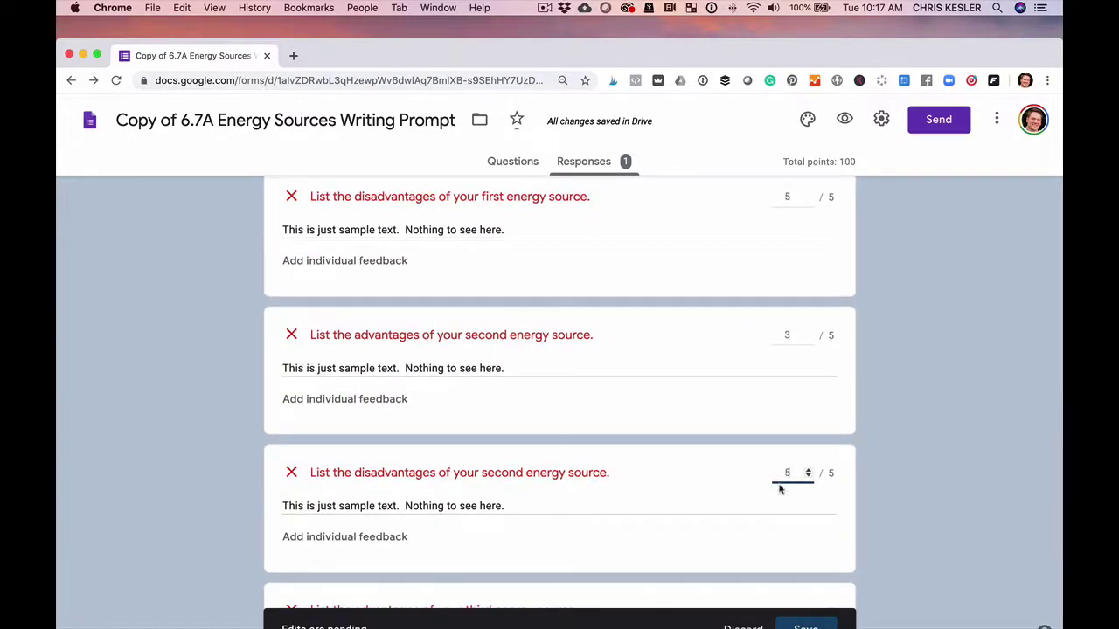
# Score the third energy source answers 5 and 0 and the Writing Assignment 60 of 70.
pyautogui.scroll(-5, 784, 463)
pyautogui.click(787, 379)
pyautogui.write('5')
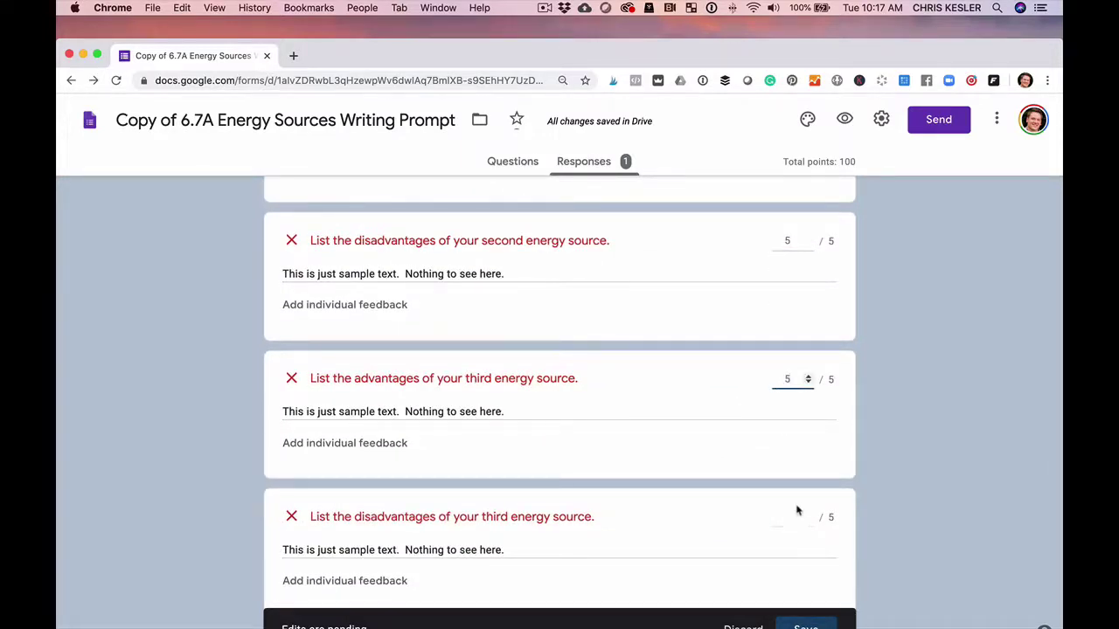
pyautogui.click(787, 516)
pyautogui.scroll(-5, 679, 512)
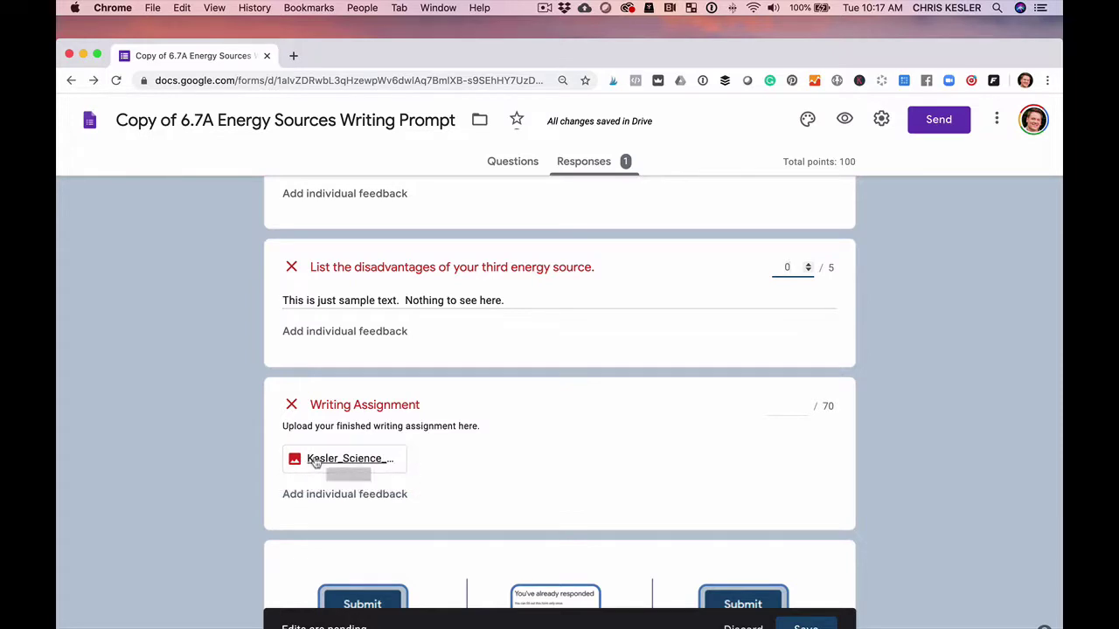
pyautogui.click(785, 408)
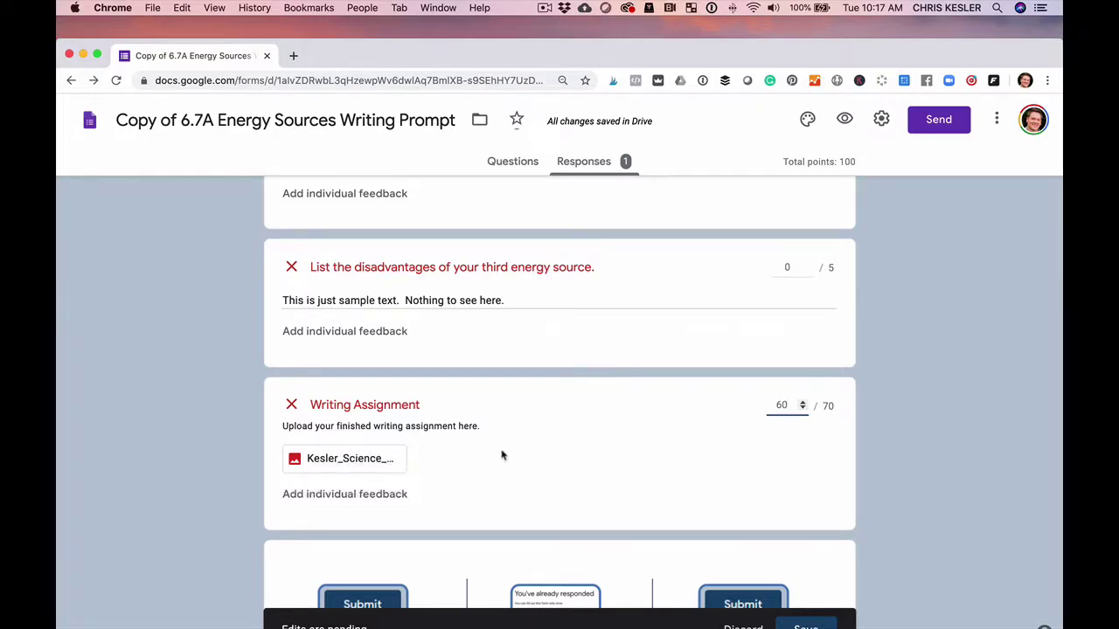
pyautogui.scroll(2, 502, 455)
pyautogui.scroll(-2, 512, 452)
pyautogui.scroll(-2, 514, 451)
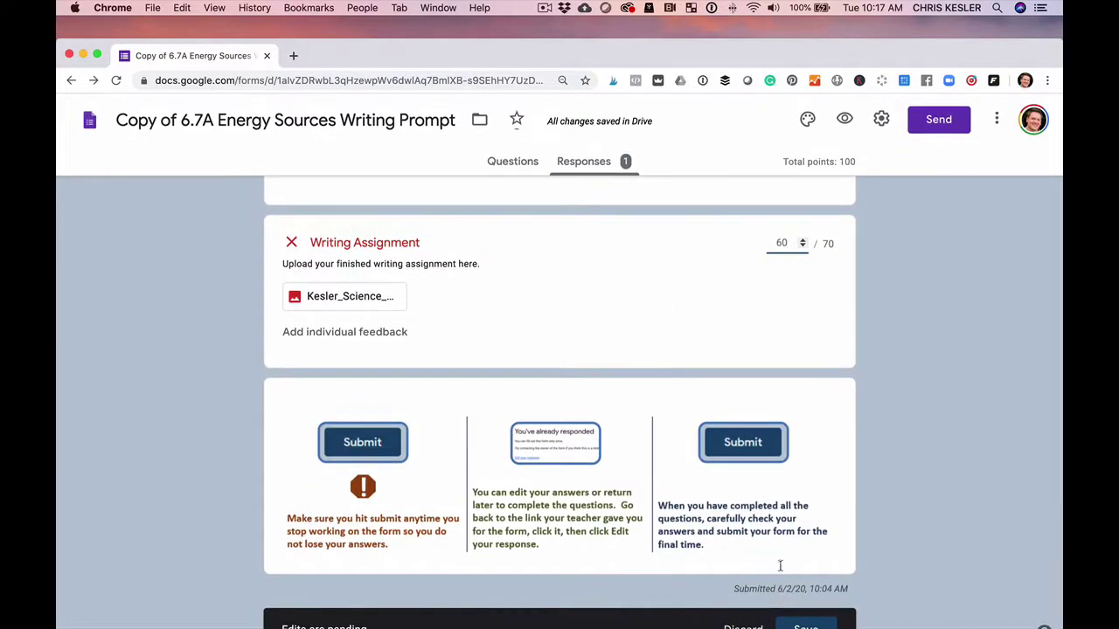
pyautogui.scroll(10, 779, 428)
pyautogui.scroll(5, 781, 428)
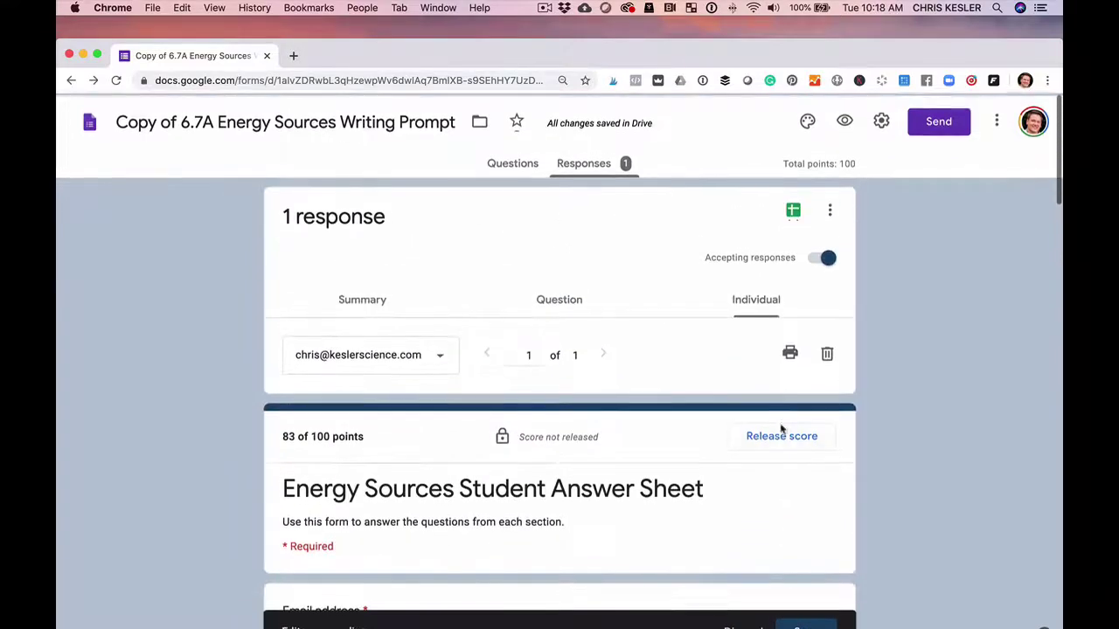
pyautogui.scroll(-15, 781, 428)
pyautogui.scroll(2, 781, 428)
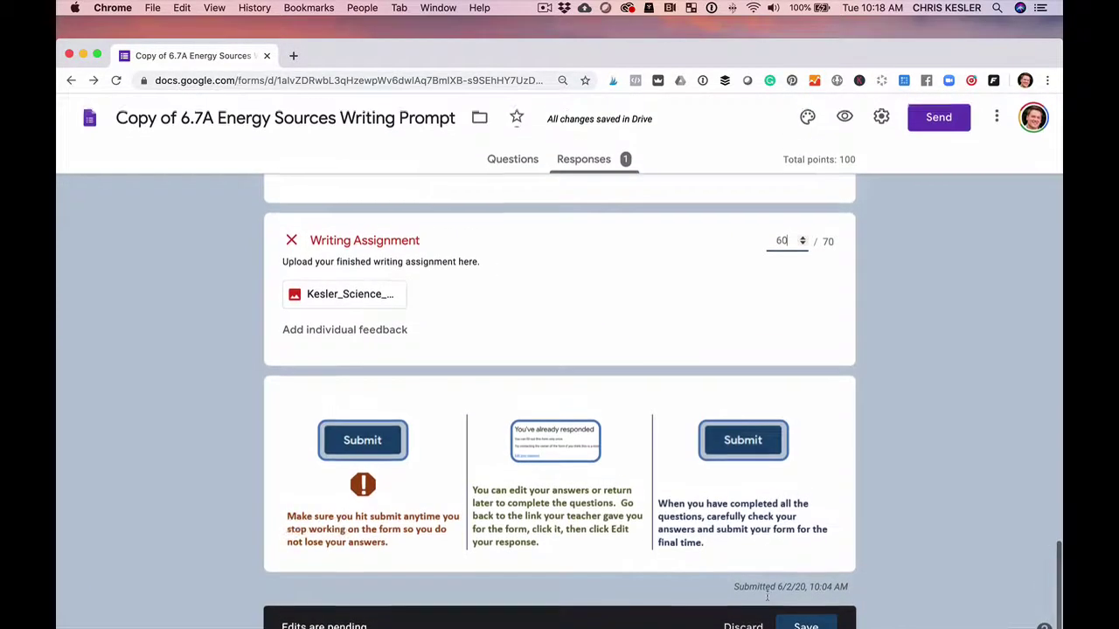
pyautogui.click(806, 625)
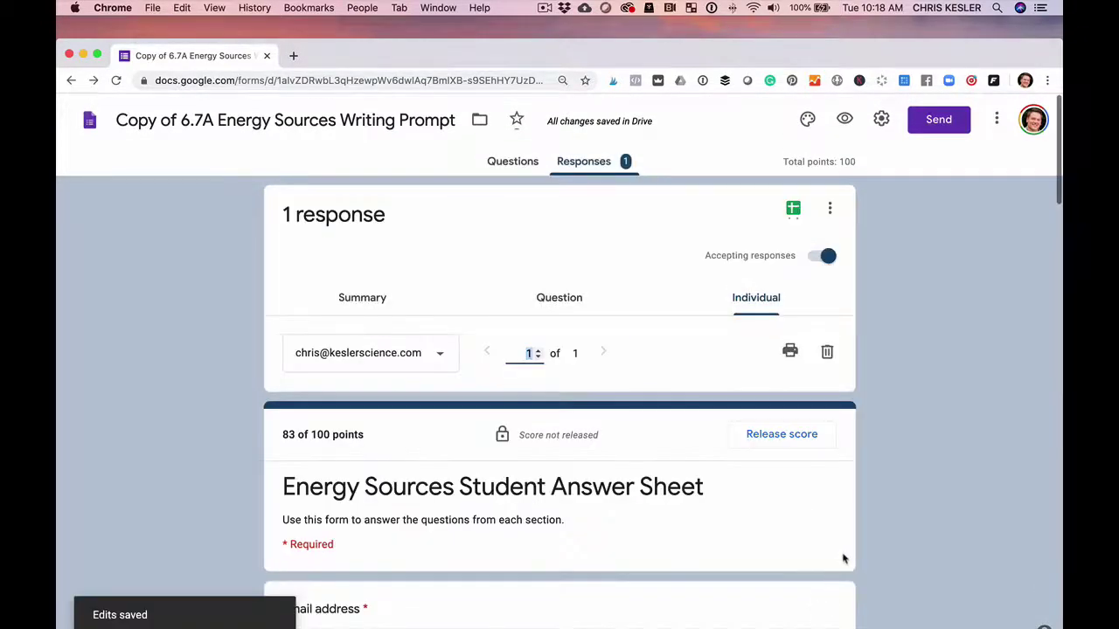
pyautogui.click(772, 440)
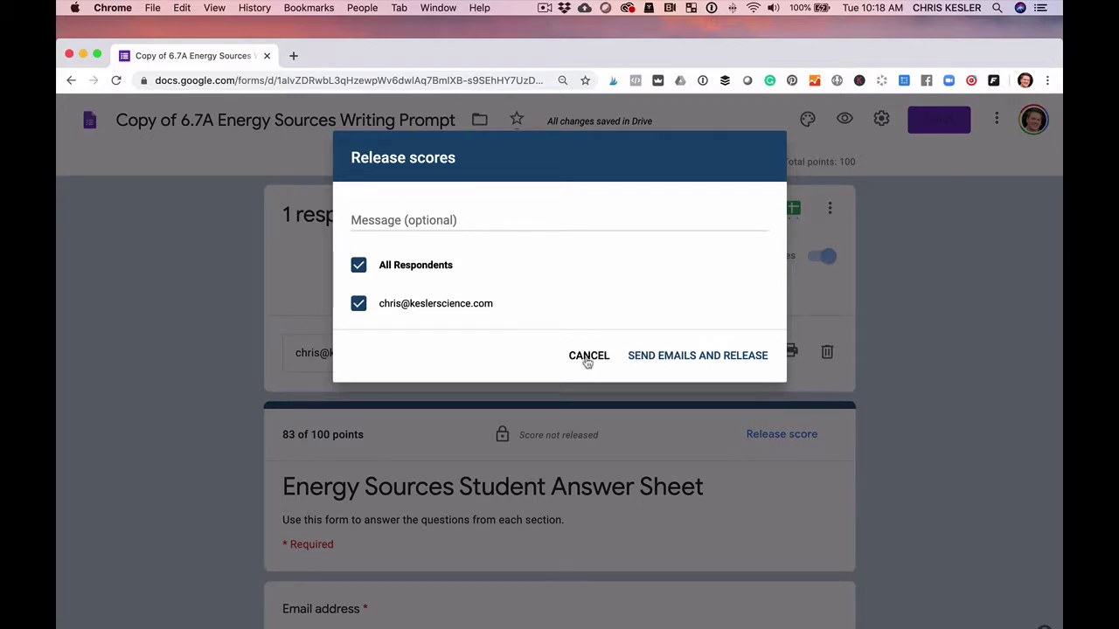
pyautogui.click(589, 359)
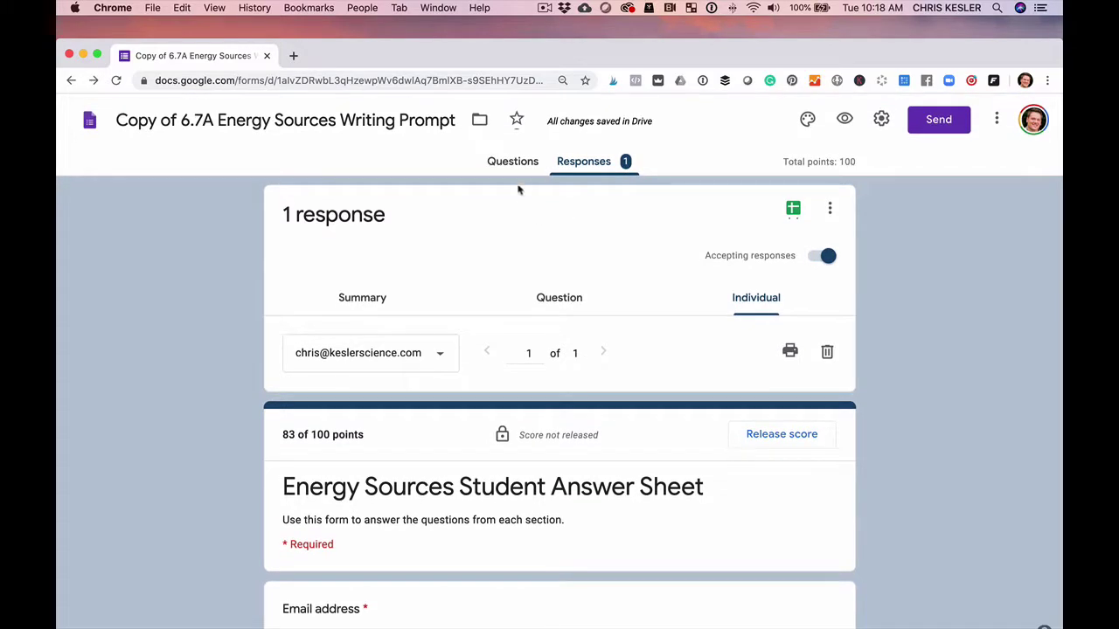
# From the Responses tab, create a new Responses spreadsheet showing the 83/100 score row.
pyautogui.click(514, 166)
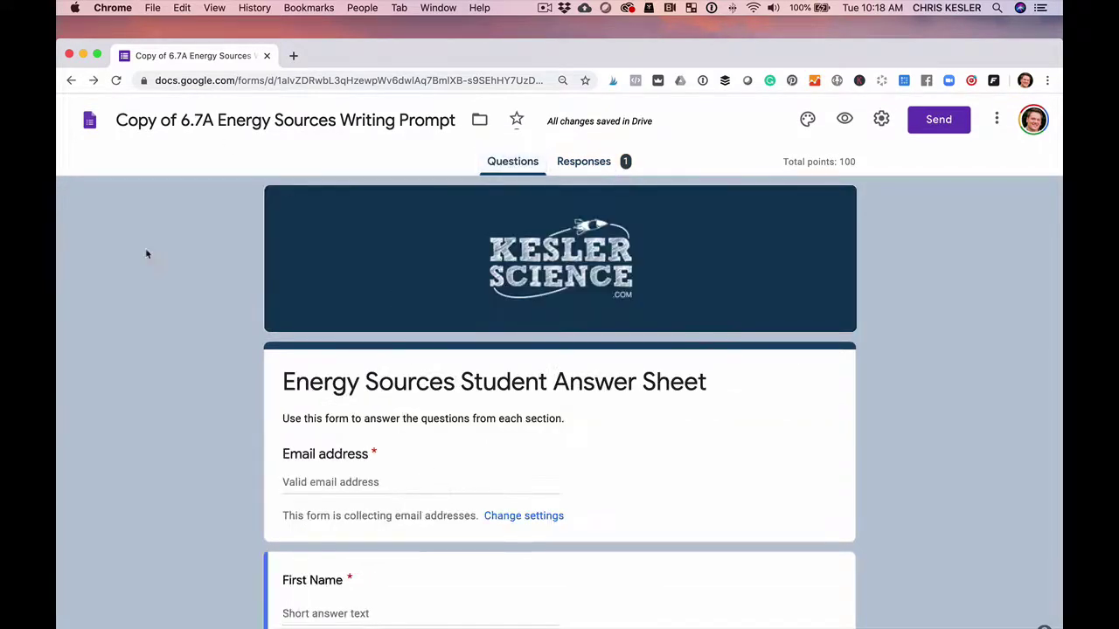
pyautogui.click(583, 161)
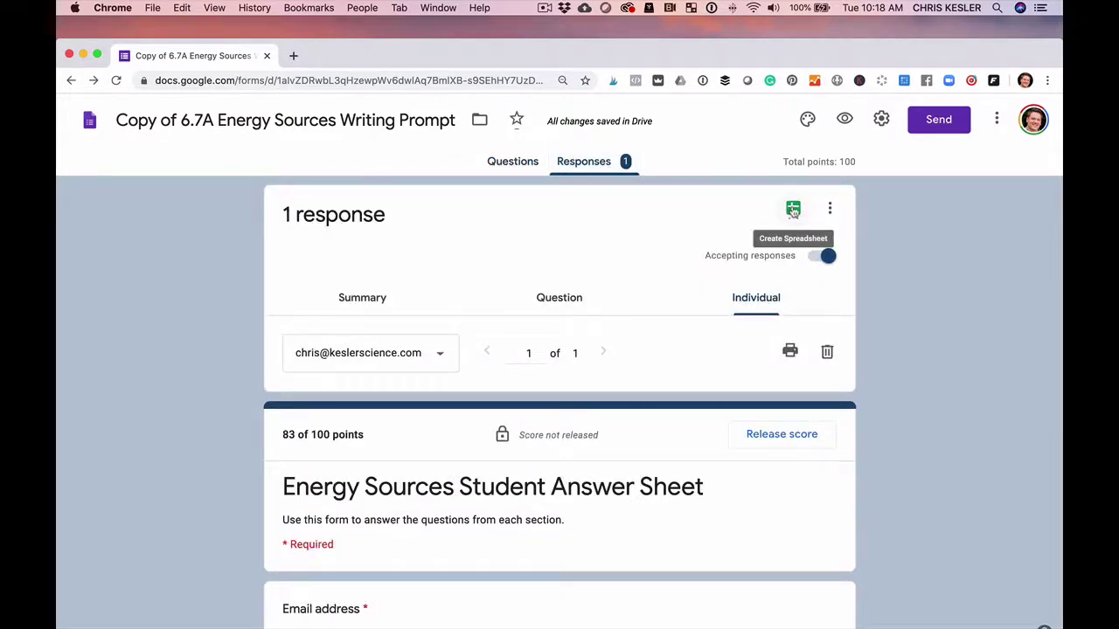
pyautogui.click(793, 212)
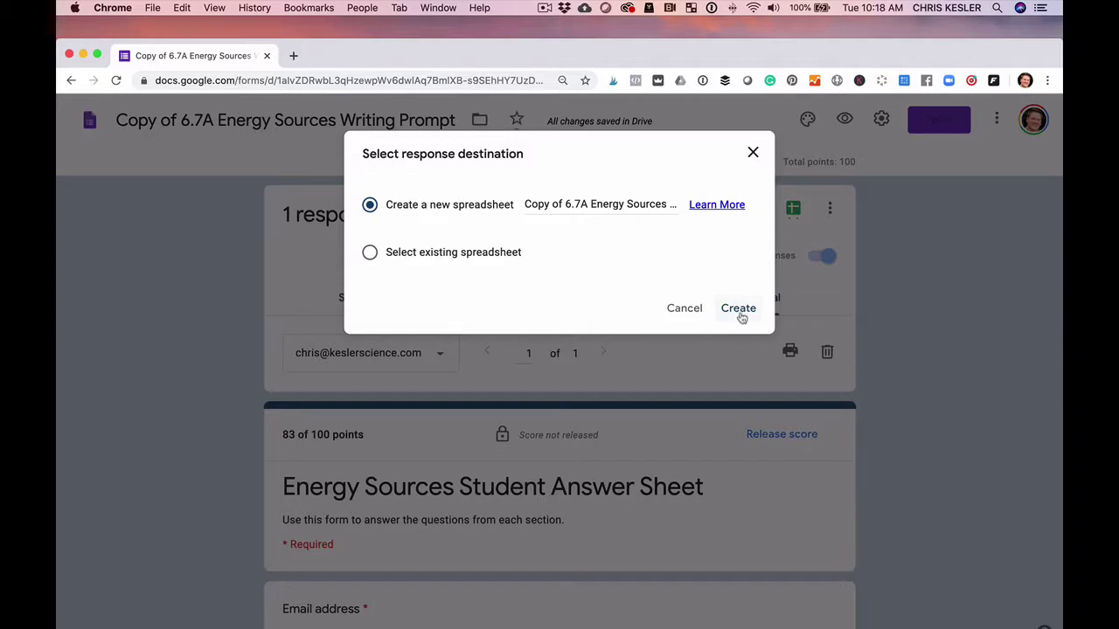
pyautogui.click(739, 312)
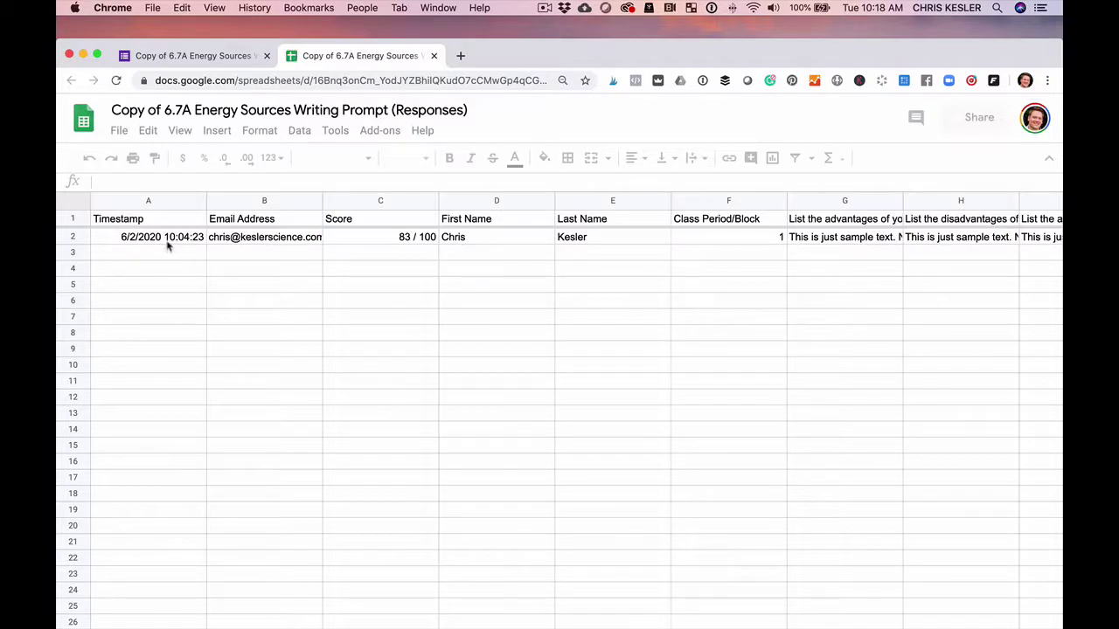
pyautogui.click(168, 245)
pyautogui.click(267, 248)
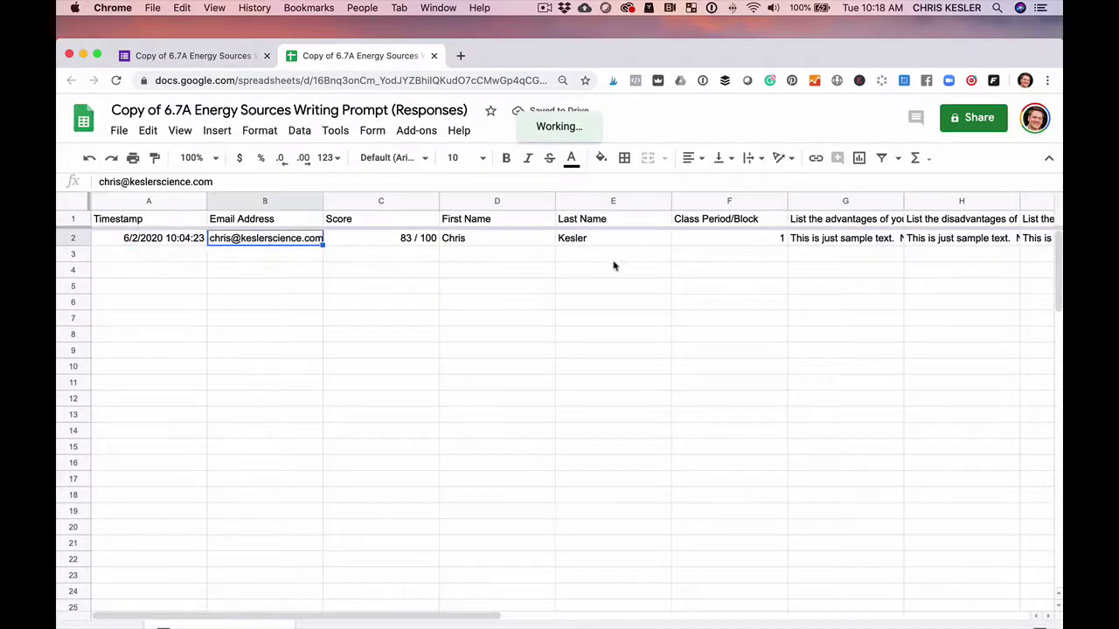
pyautogui.click(812, 248)
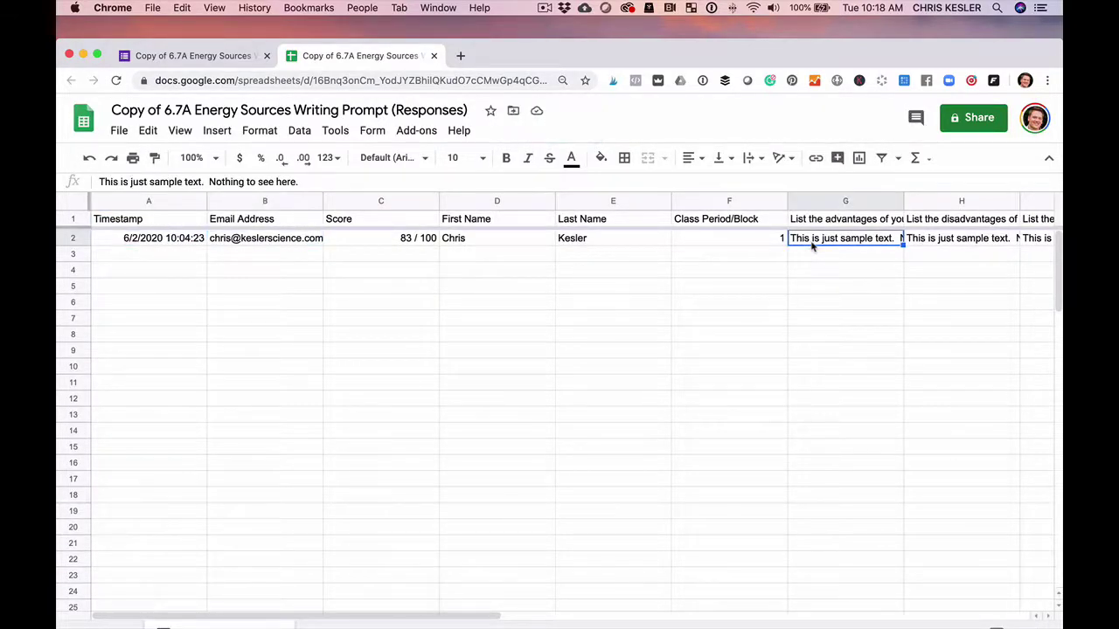
pyautogui.click(815, 221)
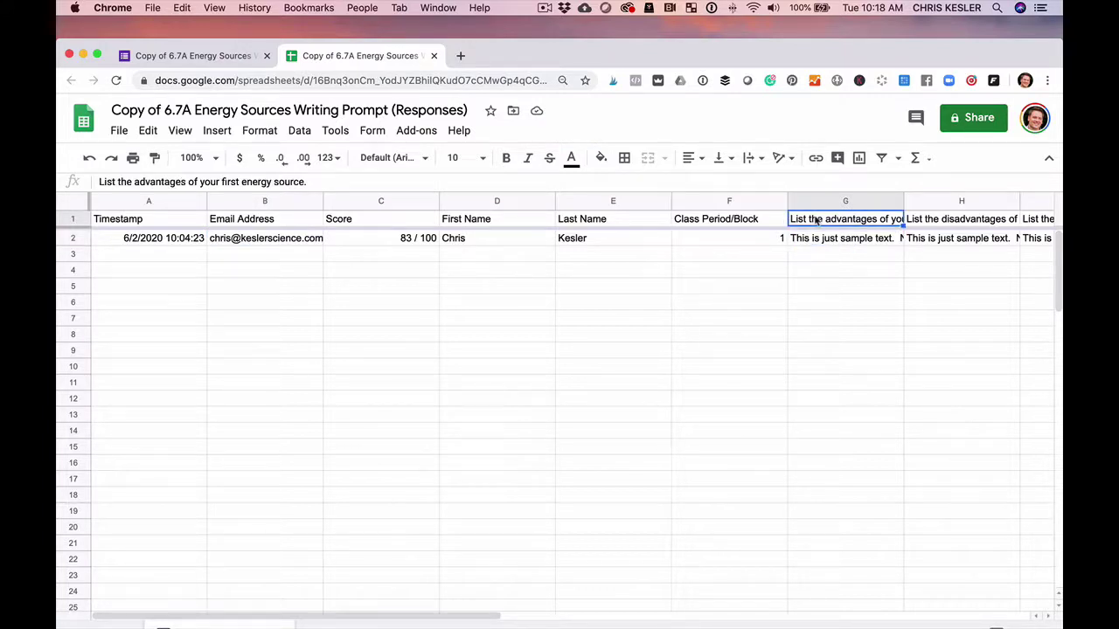
pyautogui.press('Down')
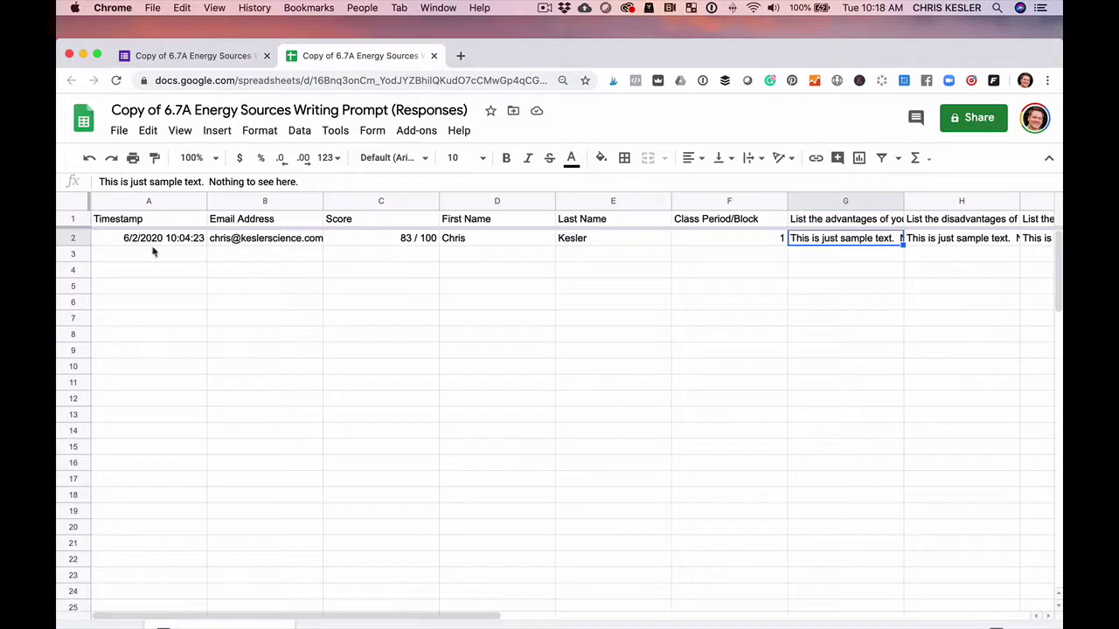
pyautogui.click(153, 252)
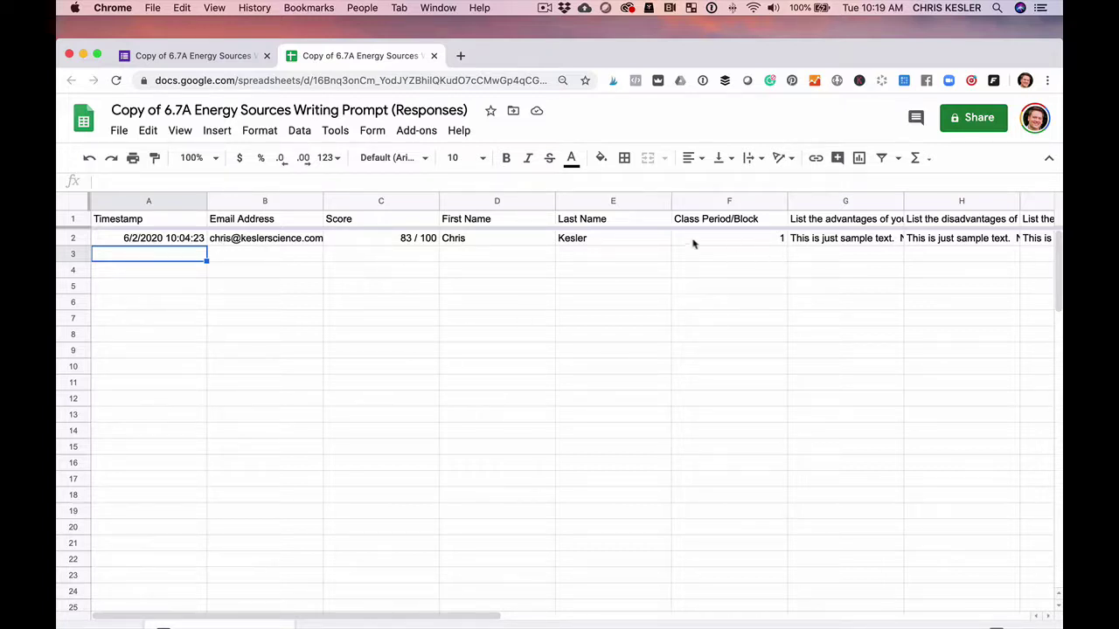
pyautogui.click(402, 243)
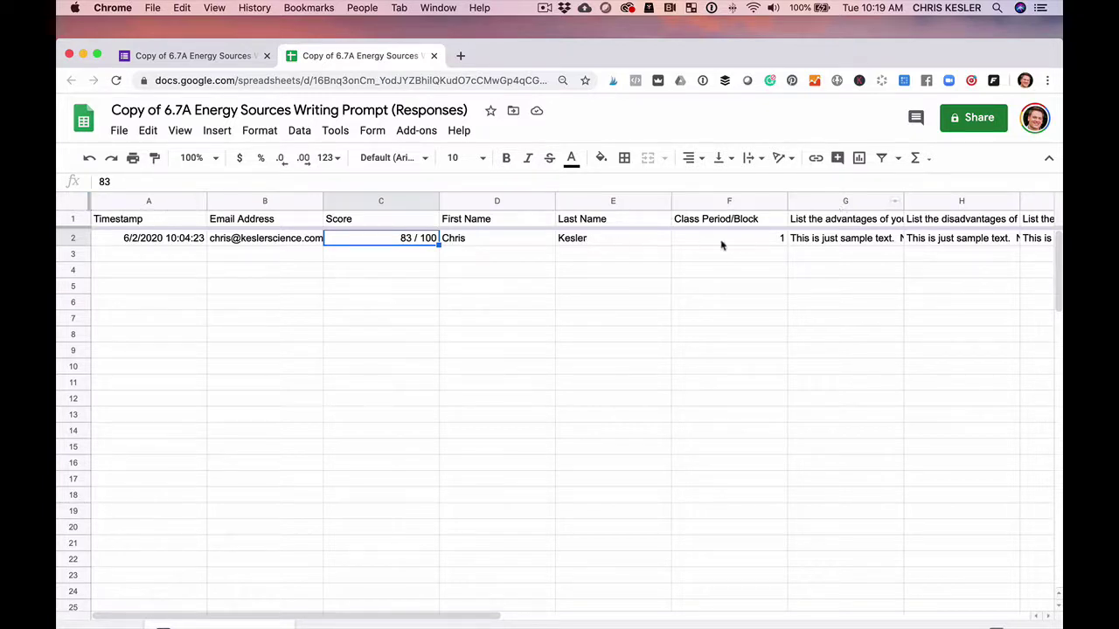
pyautogui.click(297, 132)
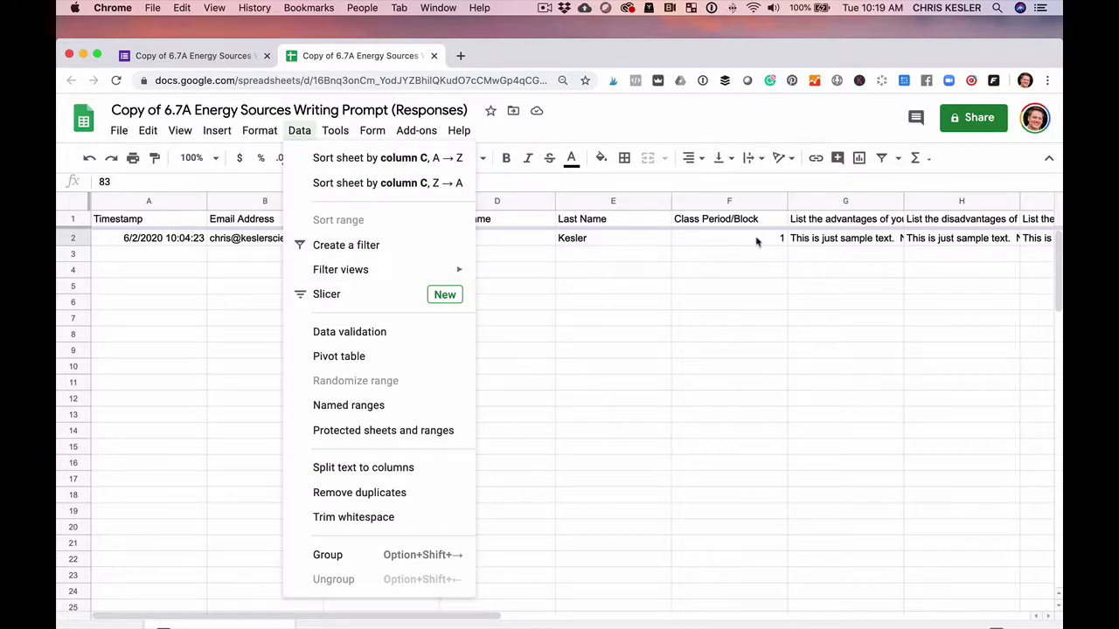
pyautogui.click(169, 254)
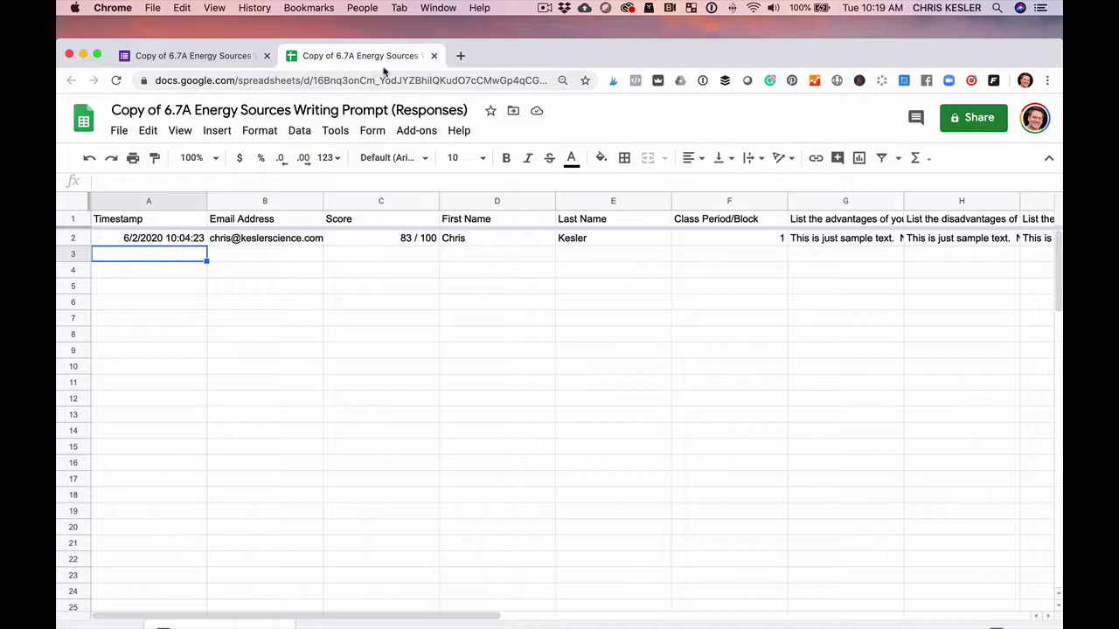
# Close the Responses spreadsheet tab and look over the form's one graded response.
pyautogui.click(434, 56)
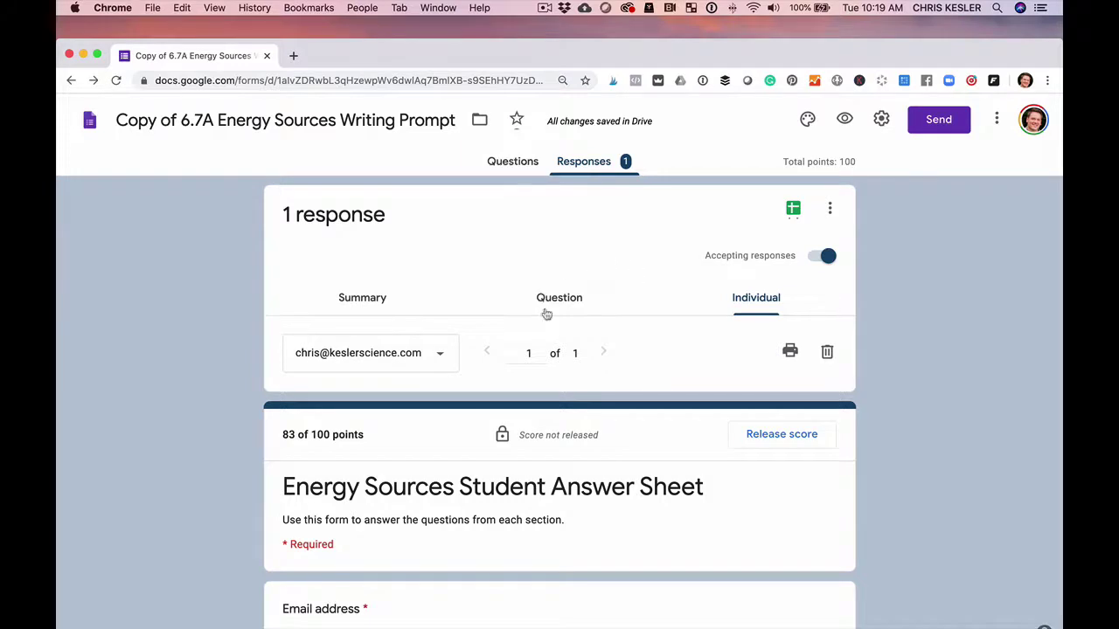
pyautogui.scroll(-1, 506, 360)
pyautogui.scroll(1, 572, 231)
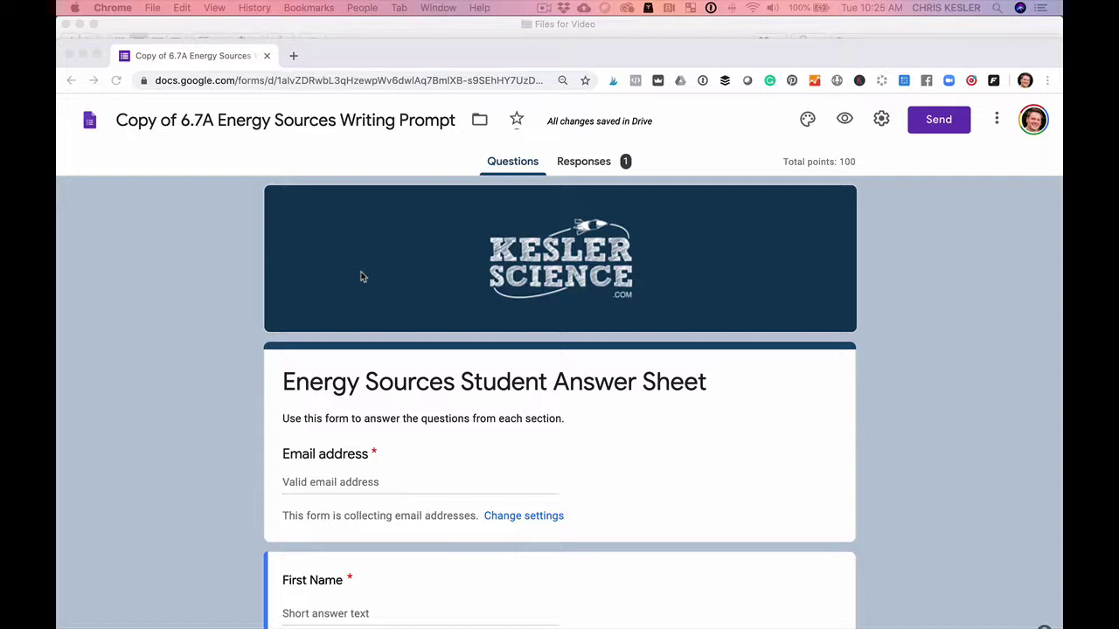
# Copy the shortened forms.gle student link from the form's send options, without sending.
pyautogui.click(331, 79)
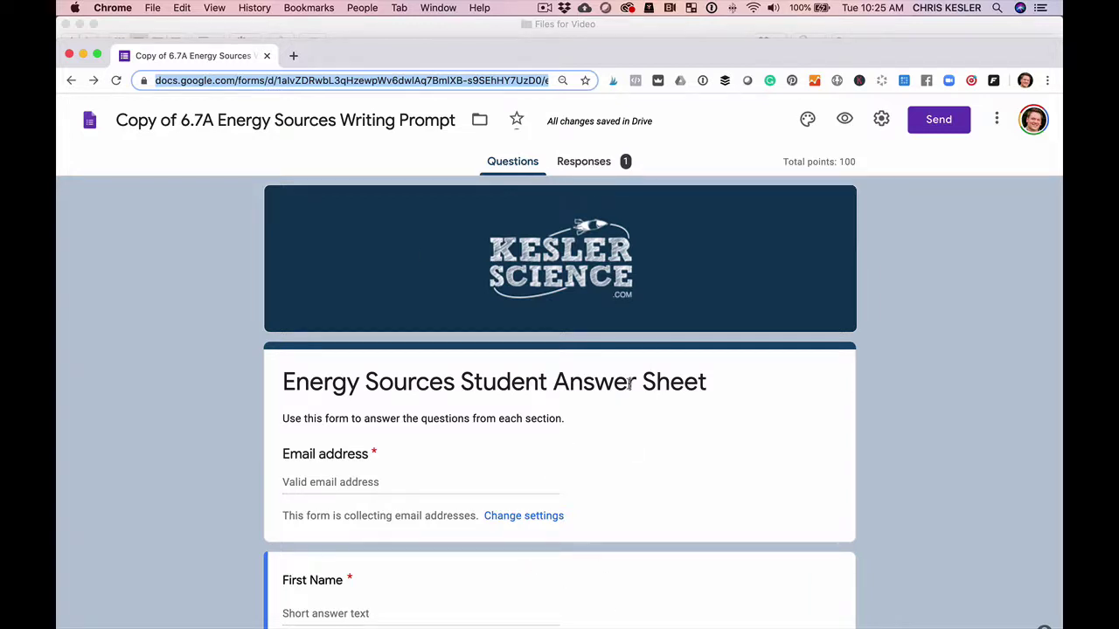
pyautogui.click(982, 377)
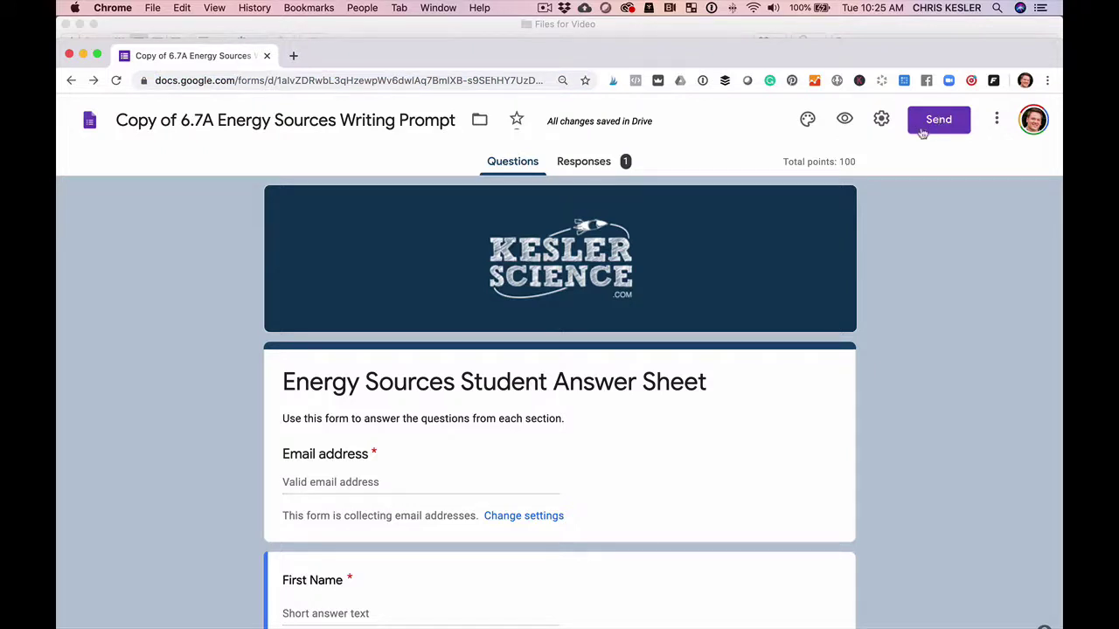
pyautogui.click(952, 126)
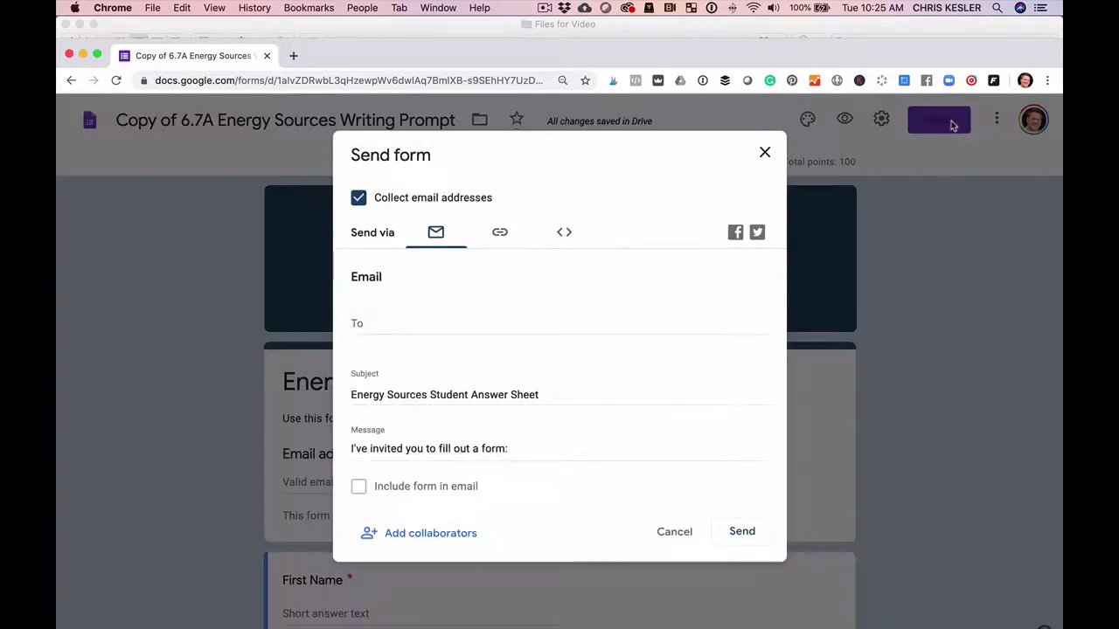
pyautogui.click(500, 235)
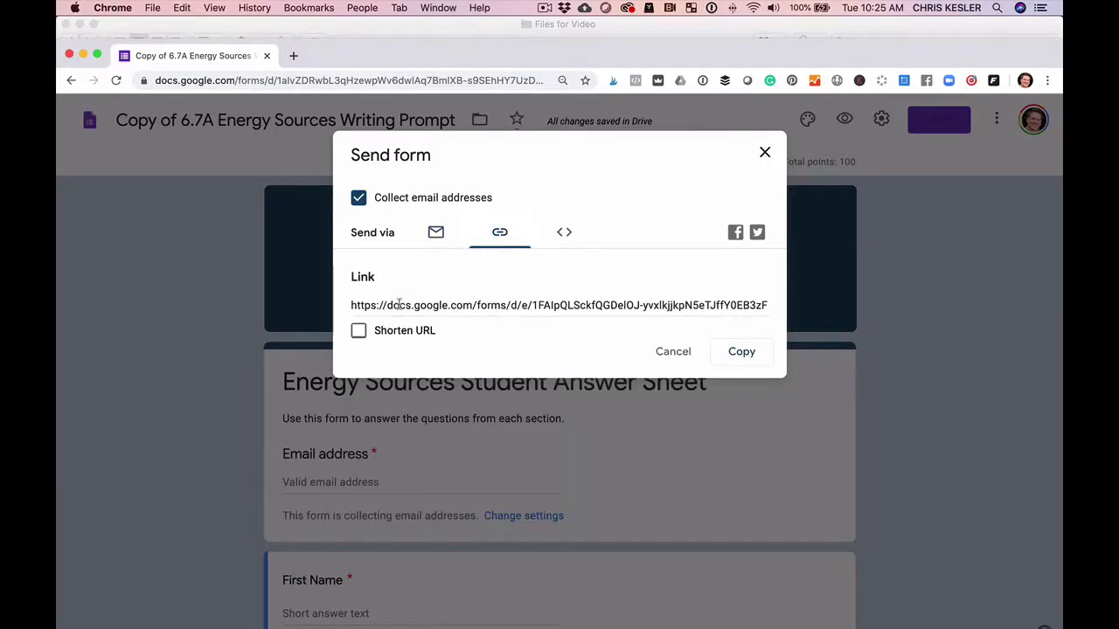
pyautogui.click(359, 335)
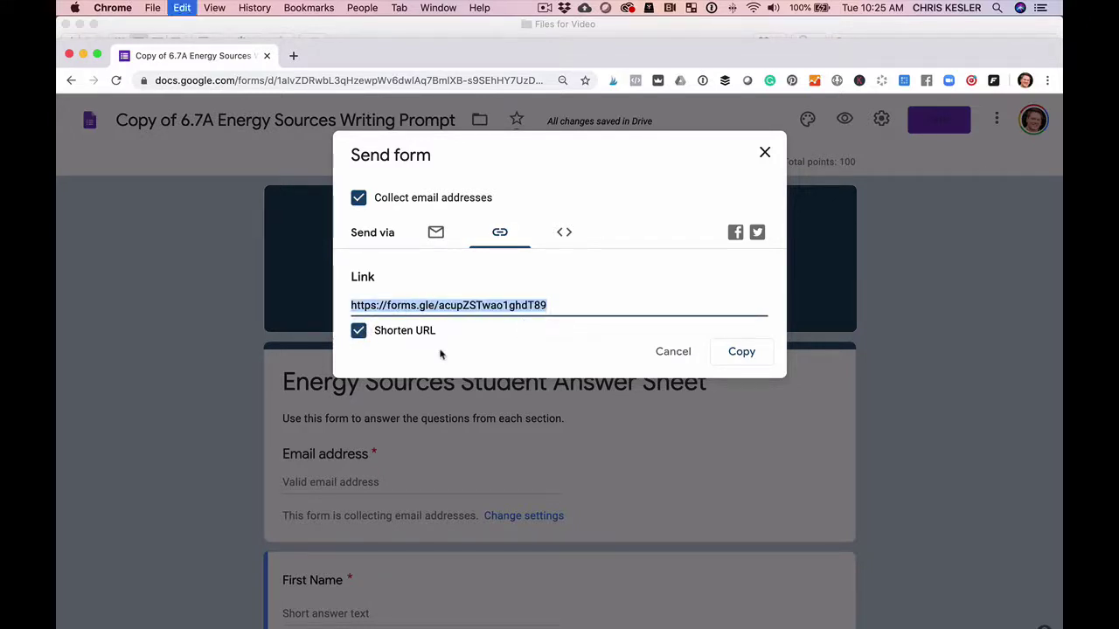
pyautogui.click(666, 354)
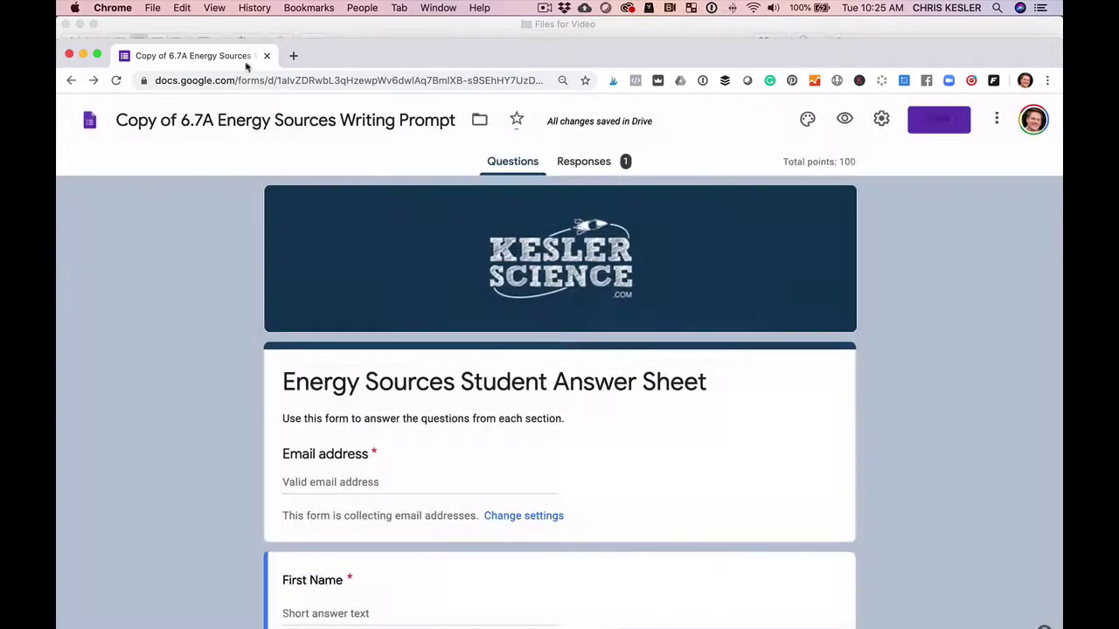
# Load the copied short form link in a new browser tab.
pyautogui.click(293, 55)
pyautogui.press('super+v')
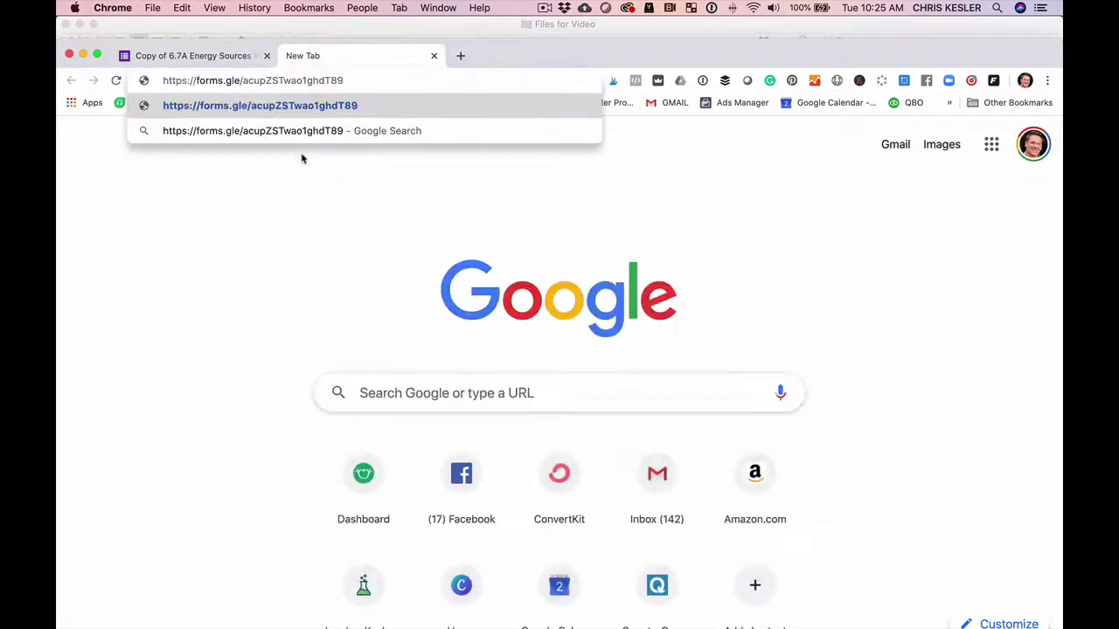
pyautogui.press('Return')
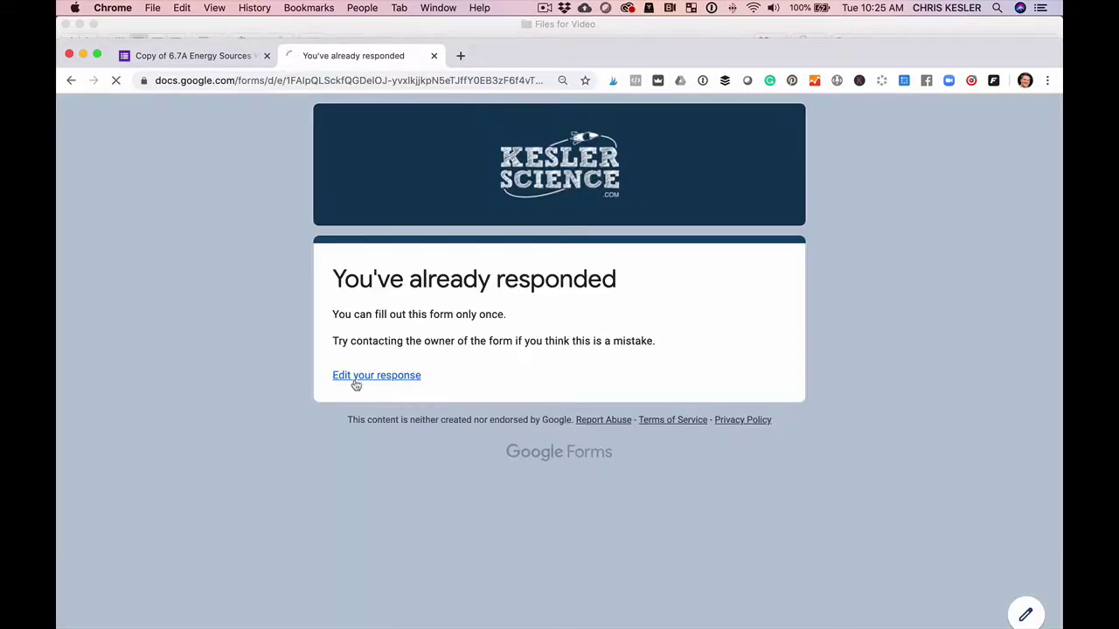
# Reopen the submitted response for editing and review the sample answers and uploaded writing file.
pyautogui.click(356, 376)
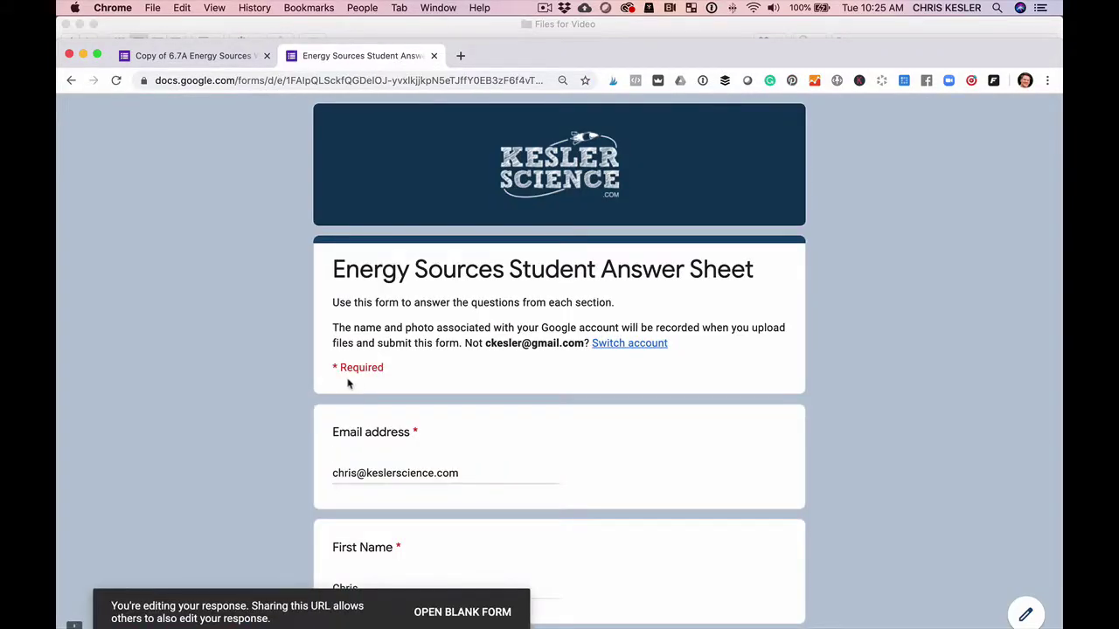
pyautogui.scroll(-2, 347, 385)
pyautogui.scroll(-1, 347, 384)
pyautogui.scroll(1, 347, 384)
pyautogui.scroll(-10, 348, 383)
pyautogui.press('super+r')
pyautogui.scroll(-1, 350, 382)
pyautogui.scroll(-3, 237, 366)
pyautogui.scroll(-10, 236, 365)
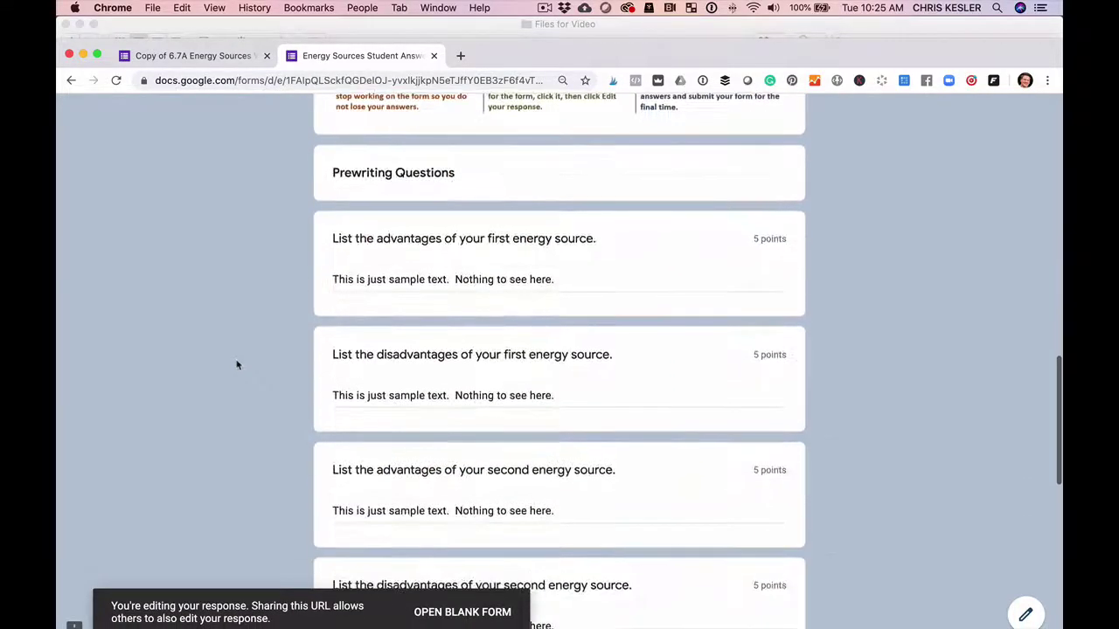
pyautogui.scroll(1, 432, 300)
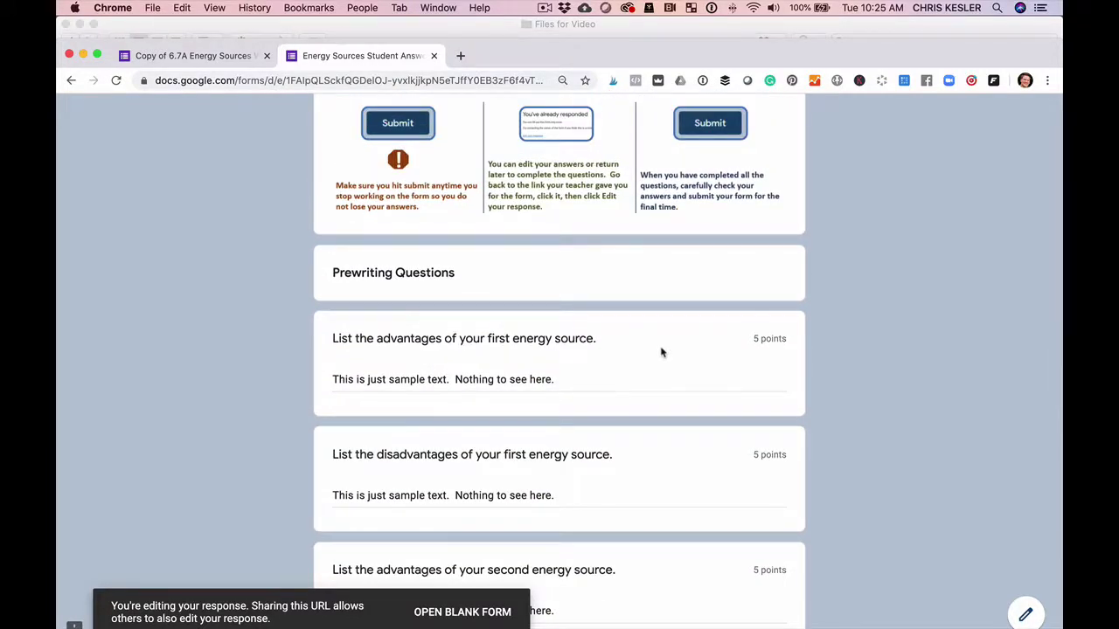
pyautogui.scroll(-8, 662, 352)
pyautogui.scroll(11, 661, 352)
pyautogui.scroll(-4, 662, 352)
pyautogui.scroll(10, 662, 352)
pyautogui.scroll(-15, 662, 352)
pyautogui.scroll(3, 662, 352)
pyautogui.scroll(2, 661, 352)
pyautogui.scroll(-6, 662, 352)
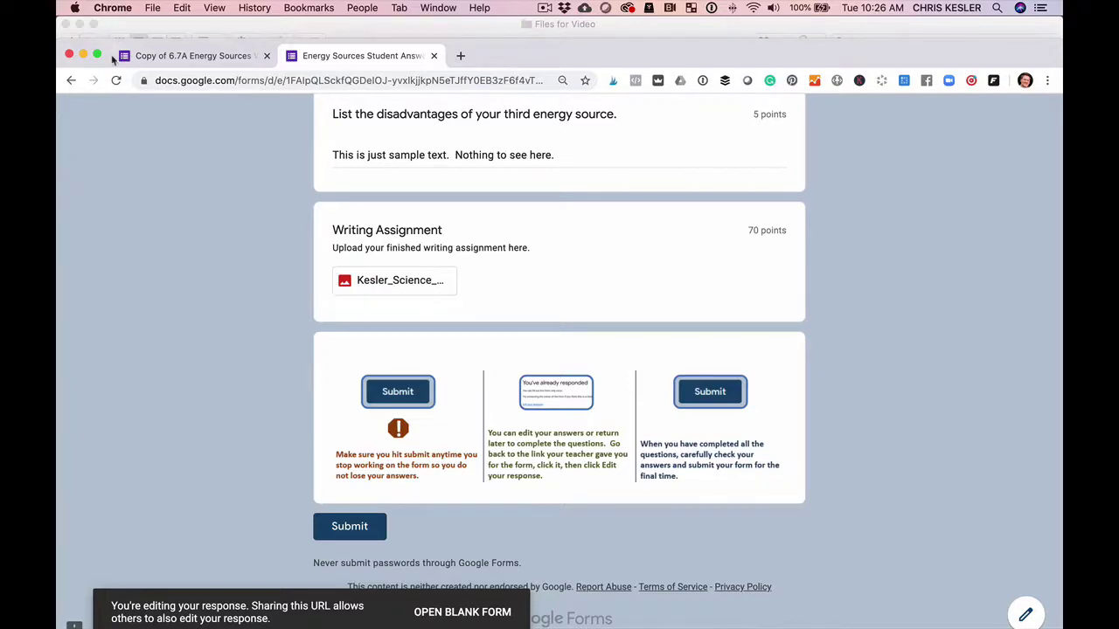
# Minimize Chrome and select Renewable Energy Single Student.pdf in the Files for Video folder.
pyautogui.click(84, 55)
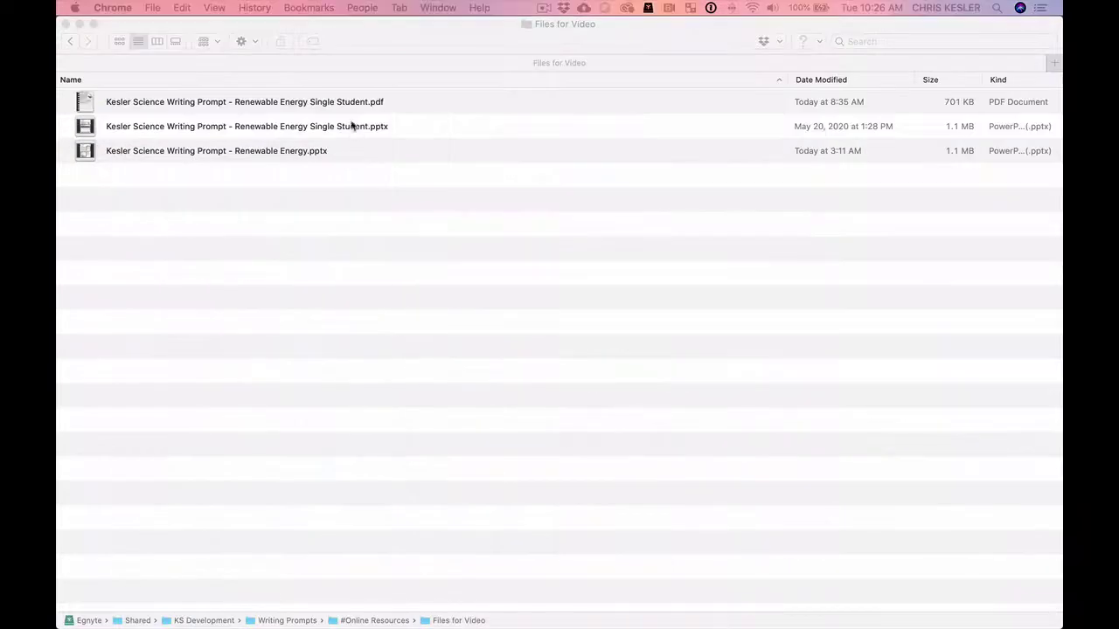
pyautogui.click(345, 105)
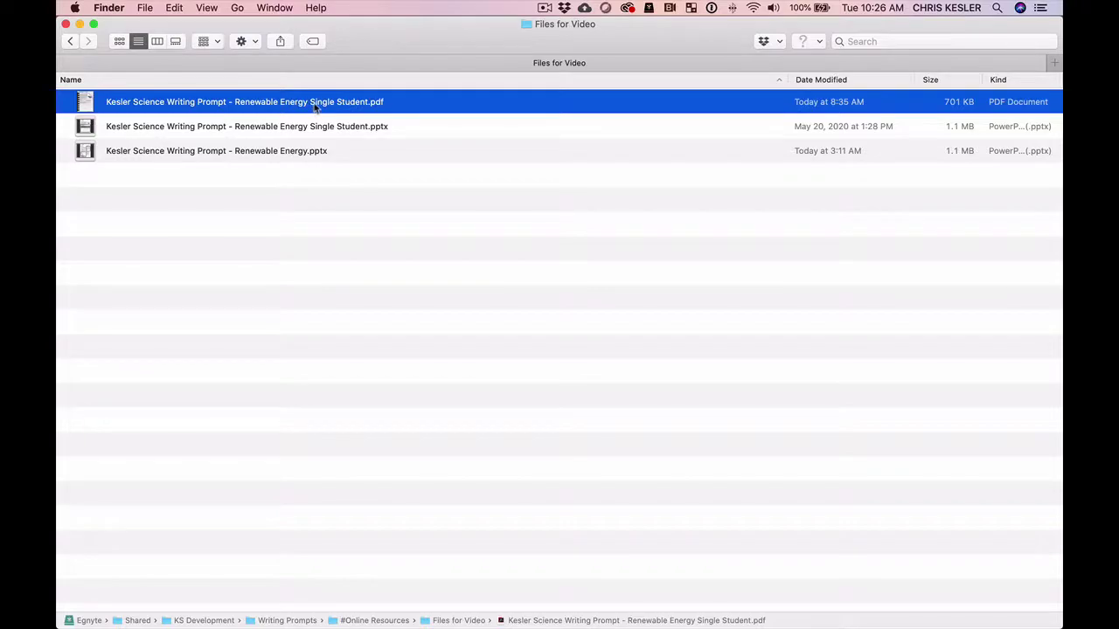
# Open Renewable Energy Single Student.pdf and look through both pages of the persuasive-essay worksheet.
pyautogui.doubleClick(317, 105)
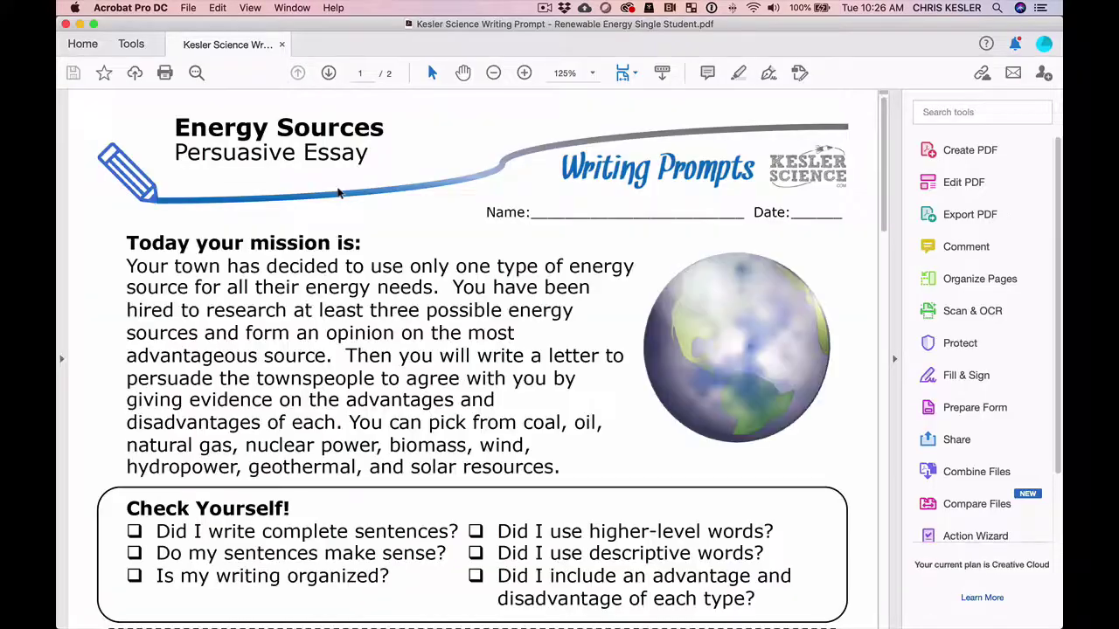
pyautogui.scroll(-10, 314, 417)
pyautogui.scroll(10, 279, 360)
pyautogui.scroll(-5, 249, 295)
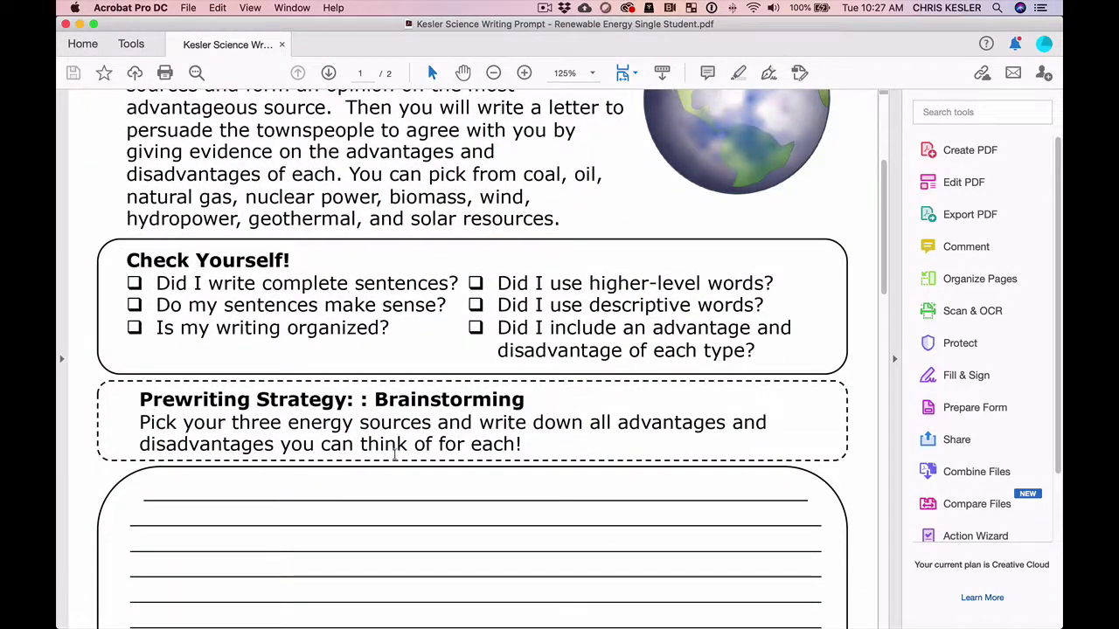
pyautogui.scroll(-10, 395, 450)
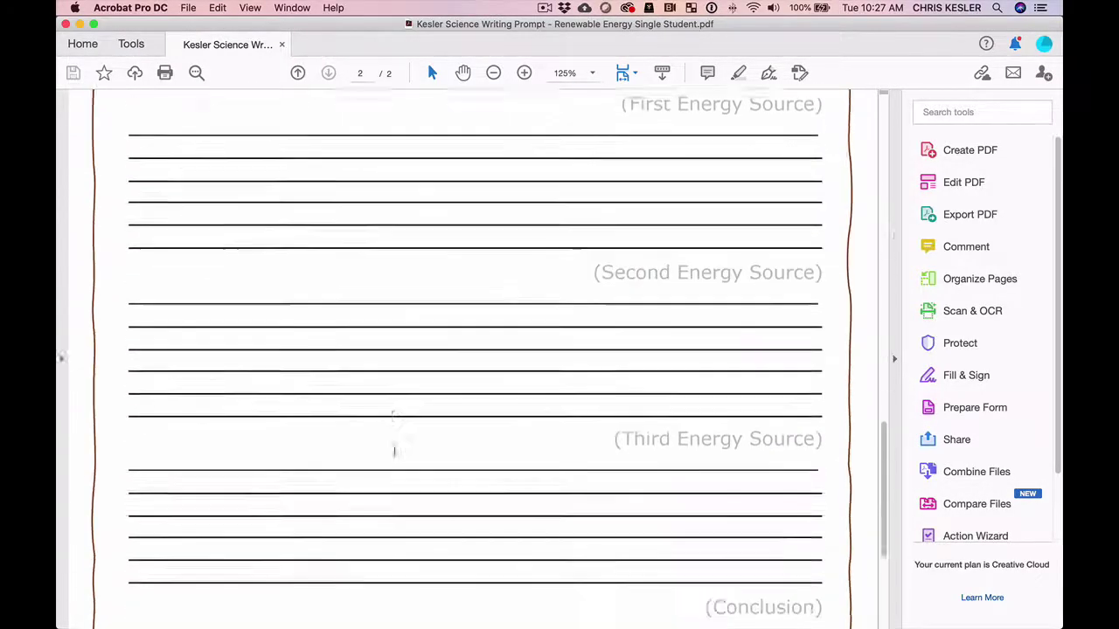
pyautogui.scroll(4, 394, 451)
pyautogui.scroll(-10, 394, 450)
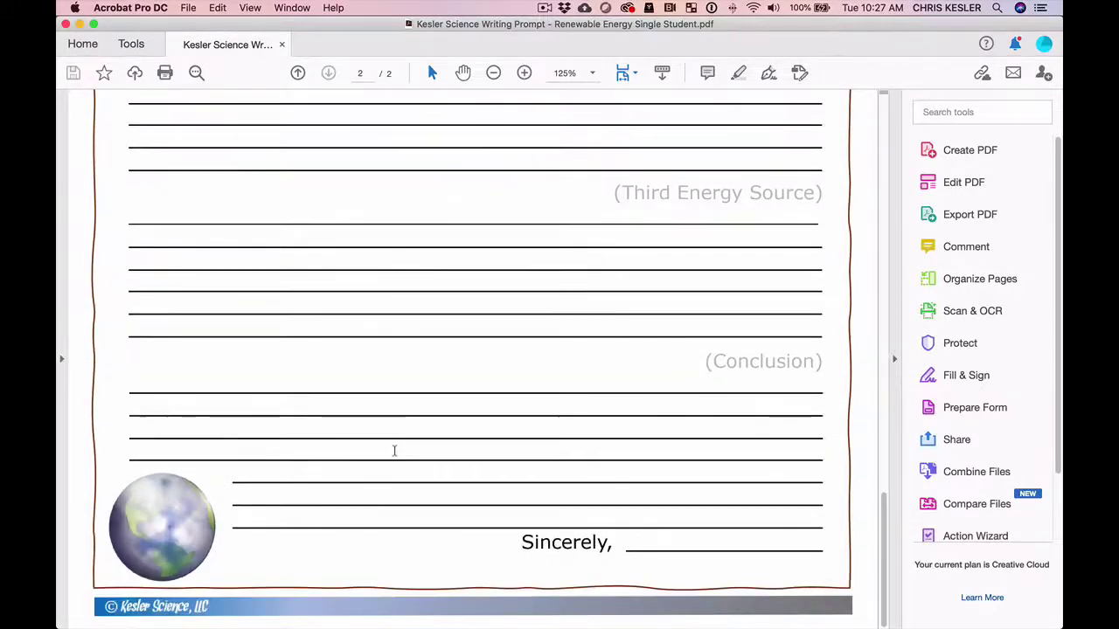
pyautogui.scroll(10, 344, 280)
pyautogui.scroll(6, 345, 296)
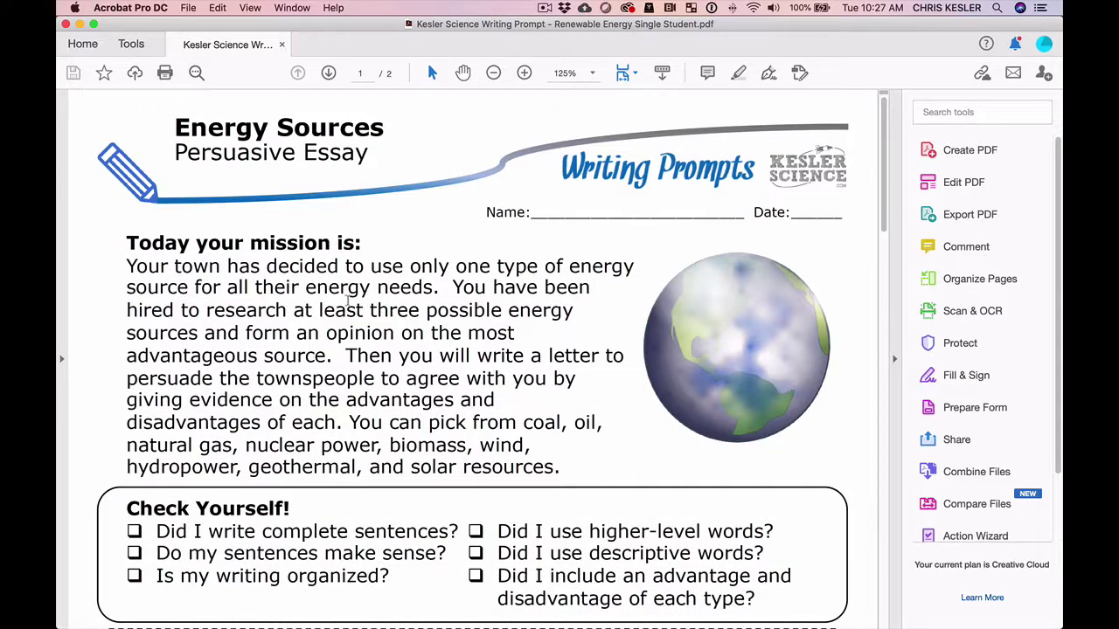